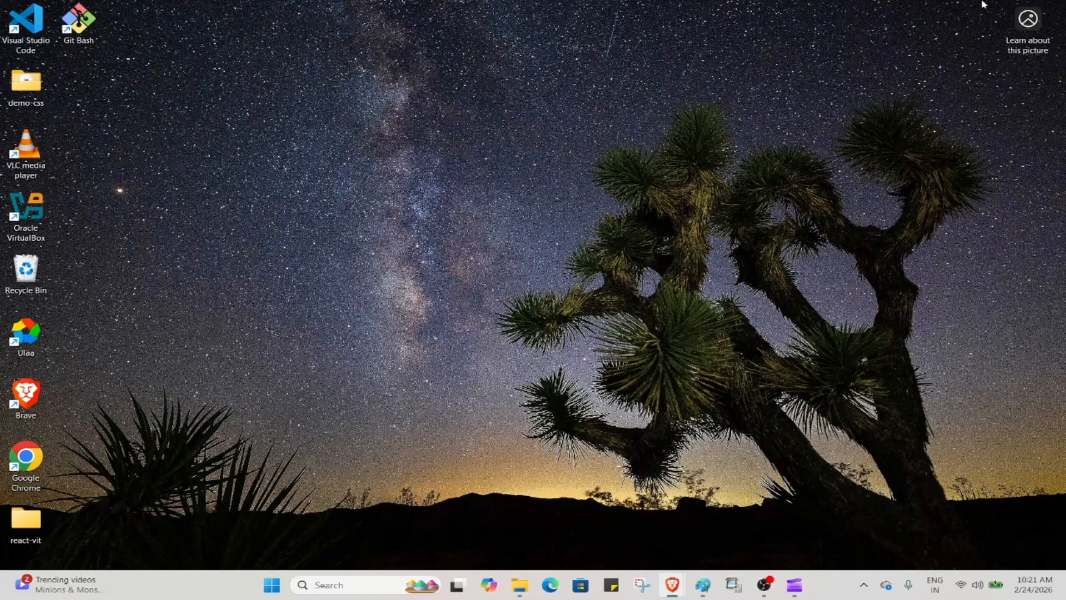
Launch the Ulaa browser from the desktop and open it under the existing profile
double_click(32, 333)
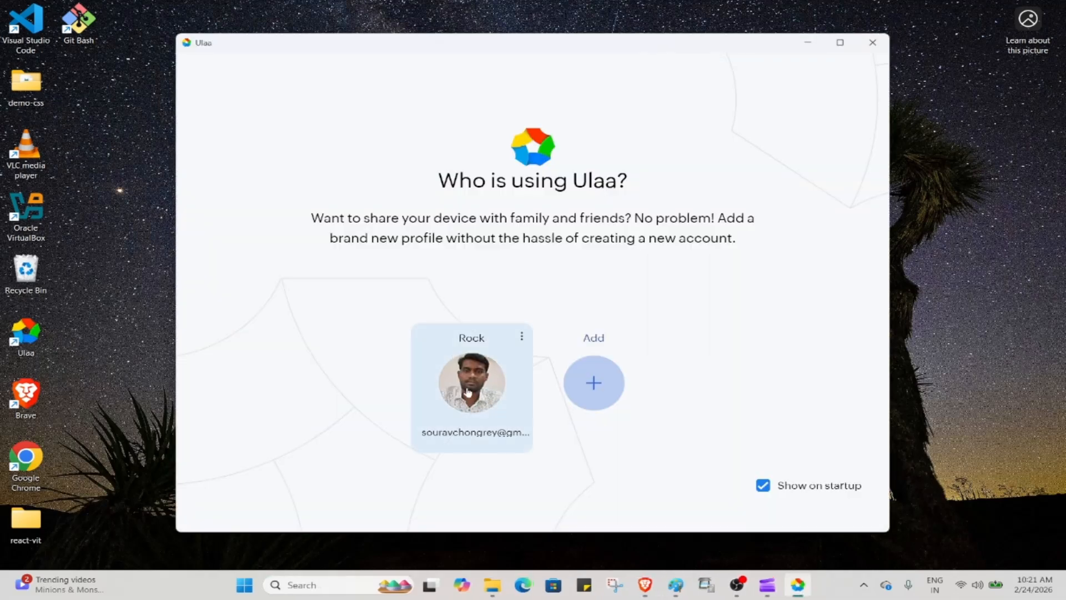
click(468, 392)
Search Google for 'wordpress' and look over the results
click(489, 39)
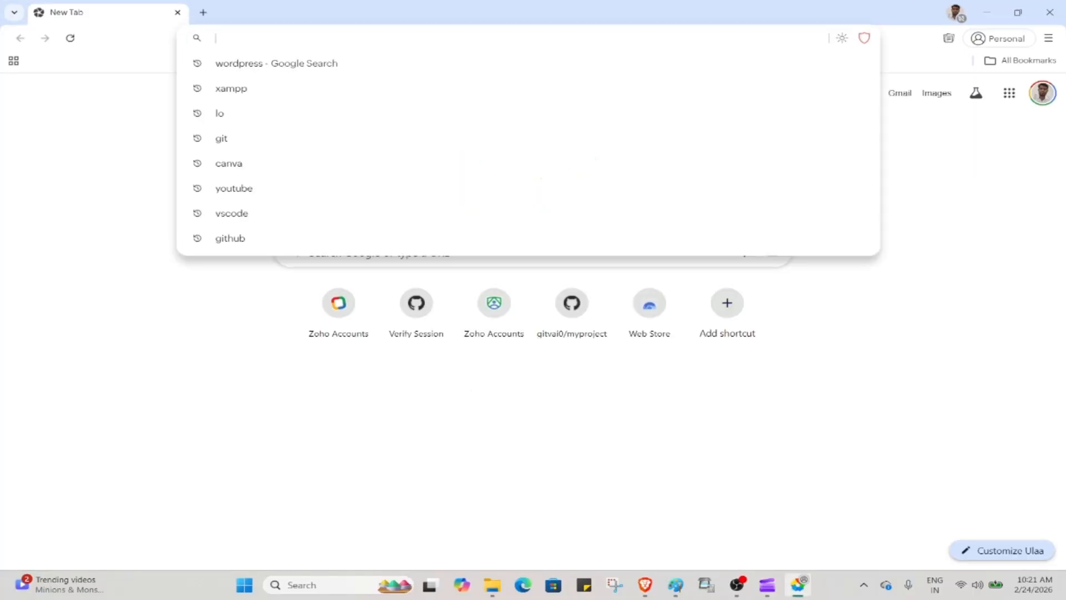
text(wor)
key(Right)
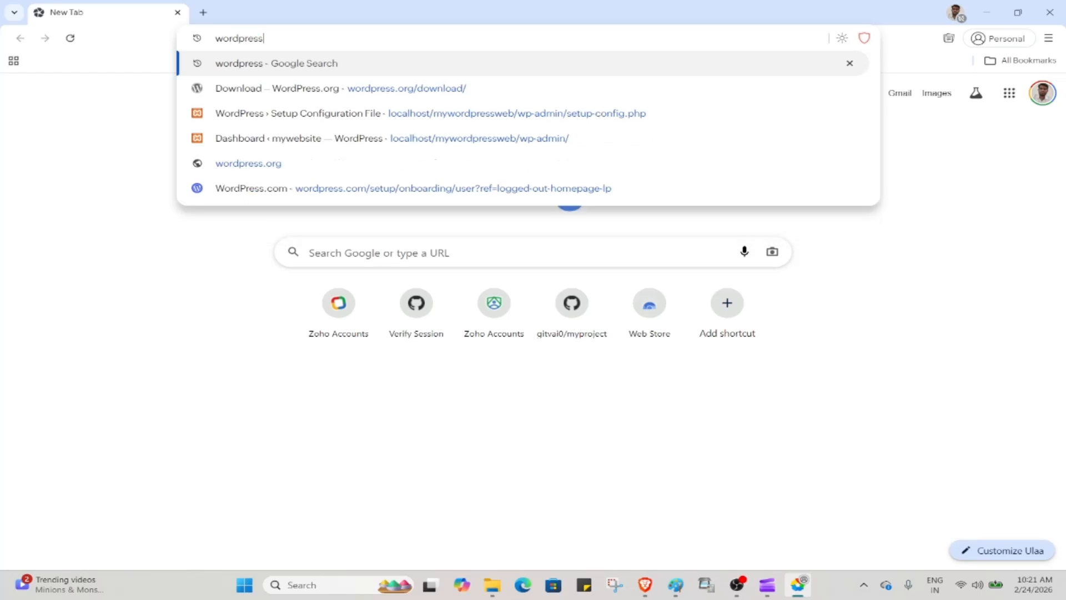
key(Return)
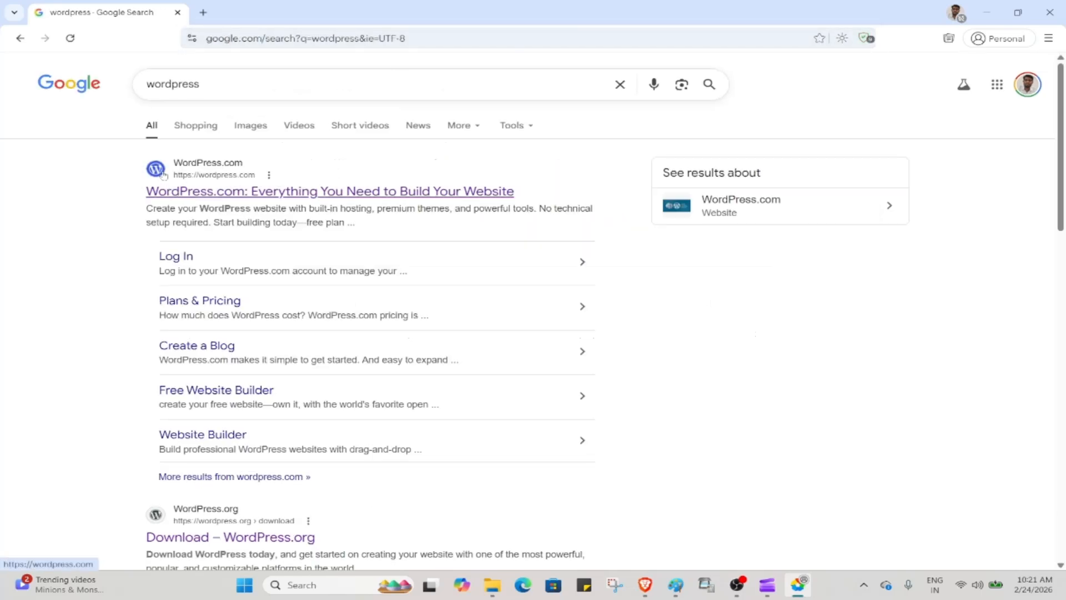
scroll(237, 200, down, 1)
scroll(237, 200, down, 5)
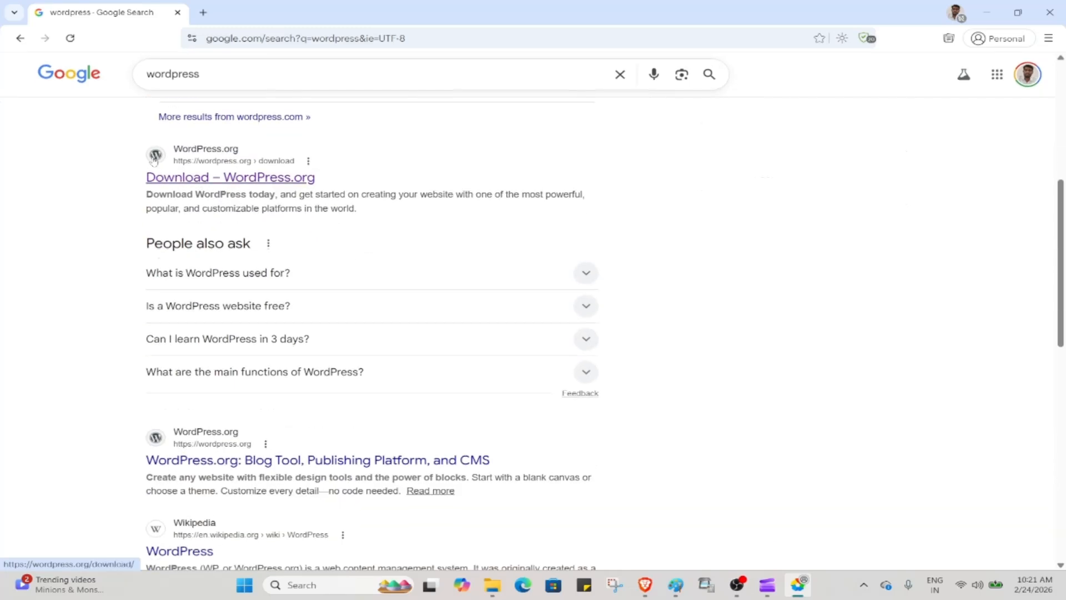
ctrl+scroll(153, 160, up, 5)
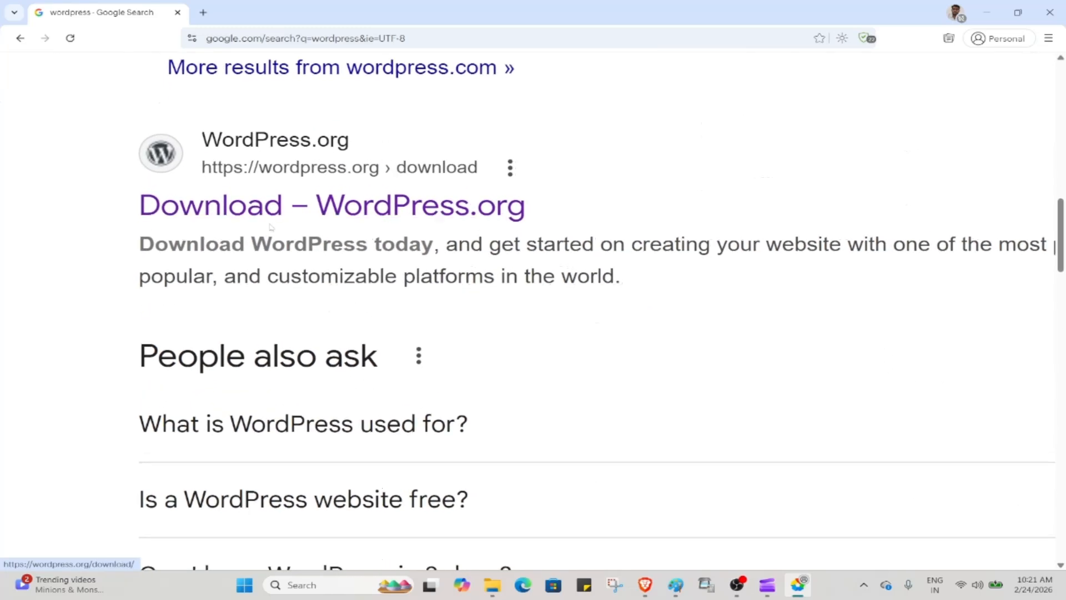
Download WordPress 6.9.1 from WordPress.org and confirm the 27.4 MB zip finished
click(265, 214)
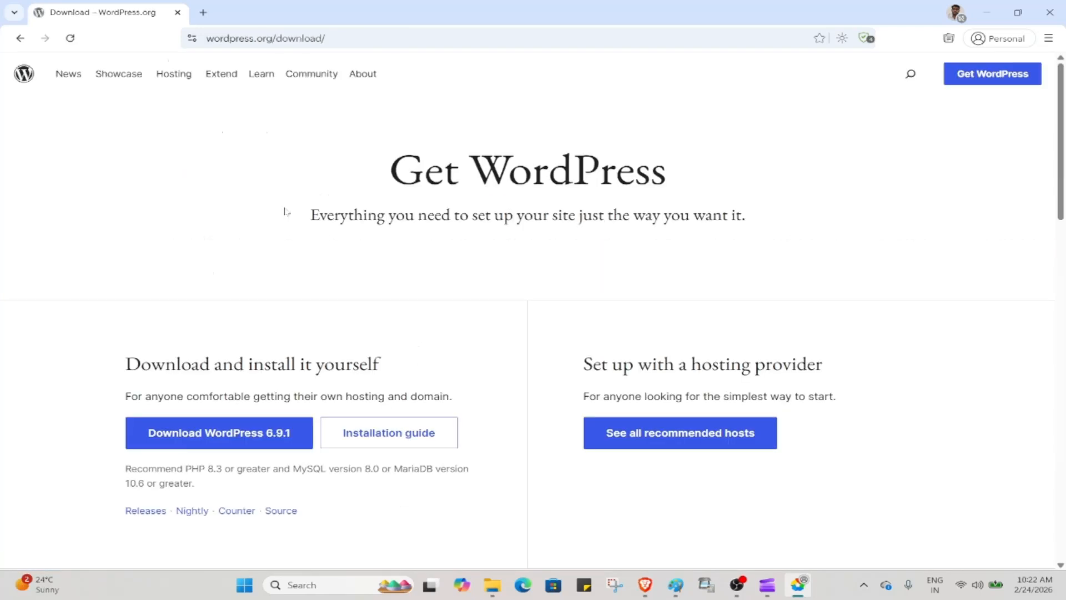
click(280, 439)
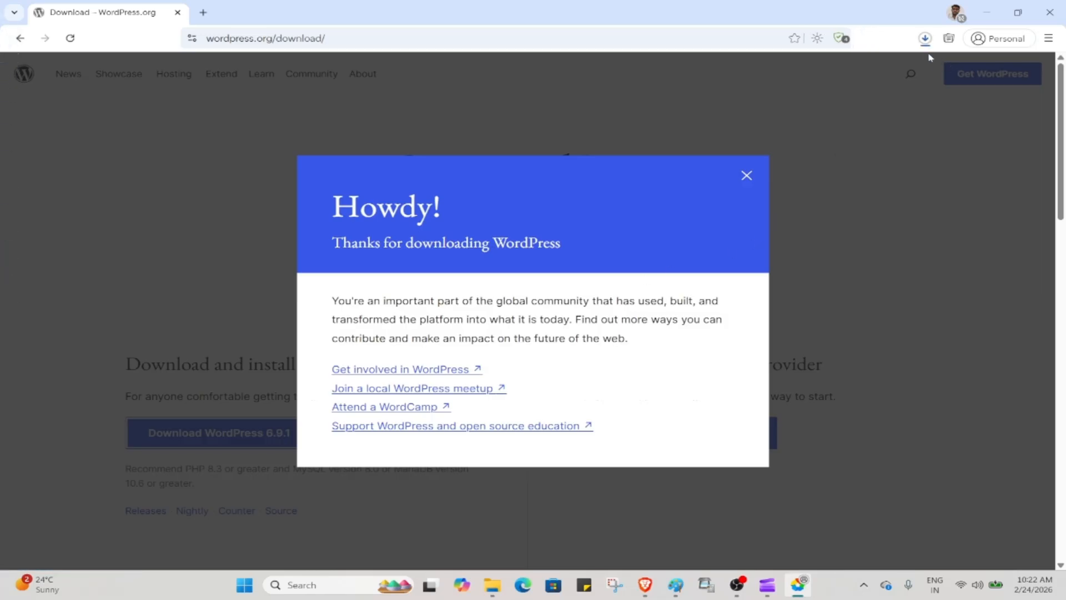
click(925, 40)
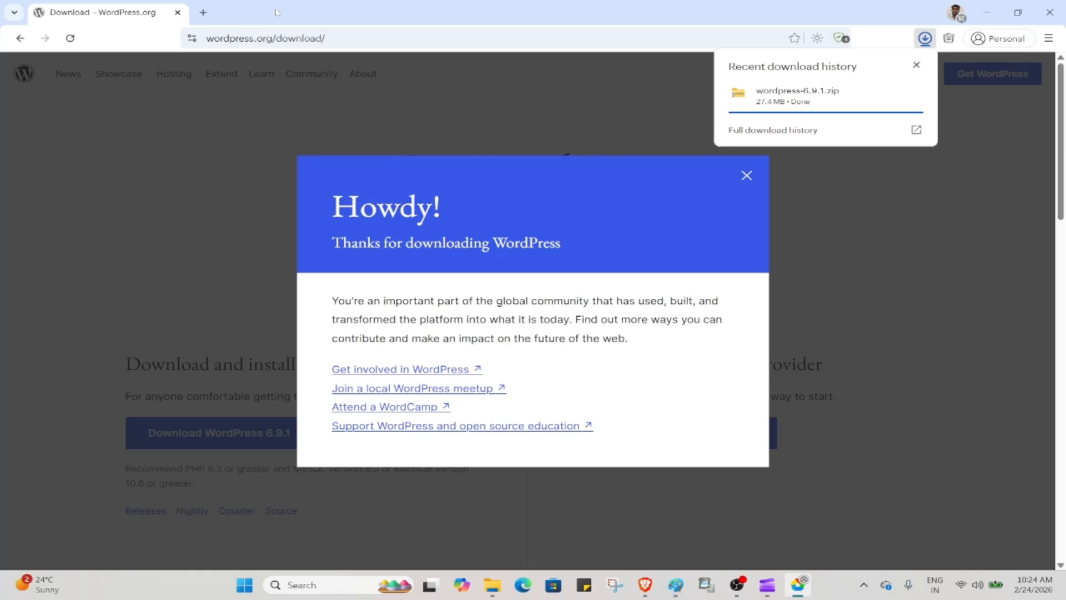
Search for 'xampp' in a new browser tab
click(203, 12)
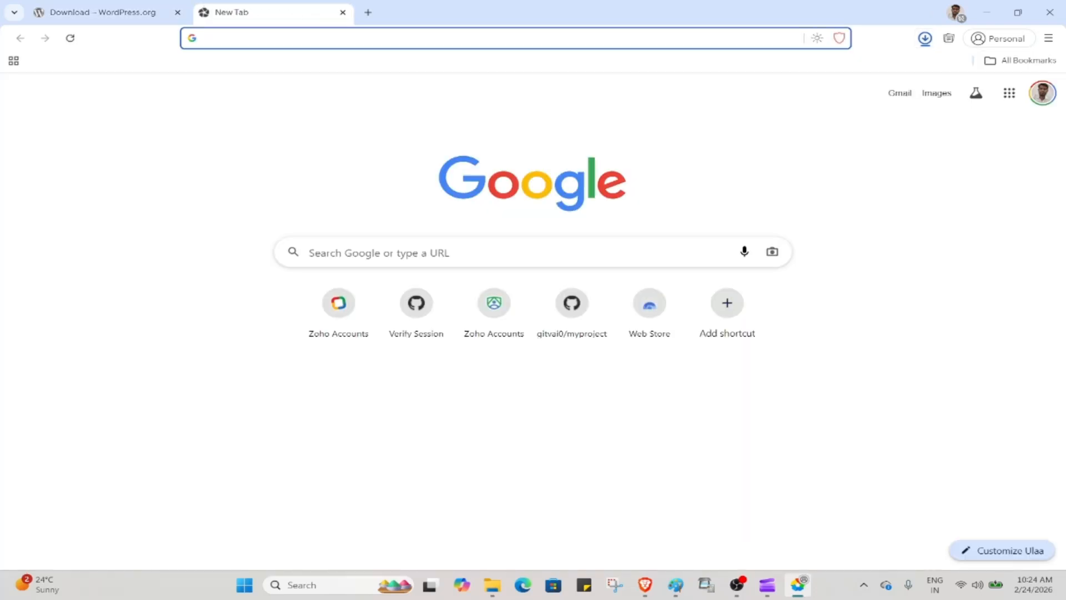
text(xamm)
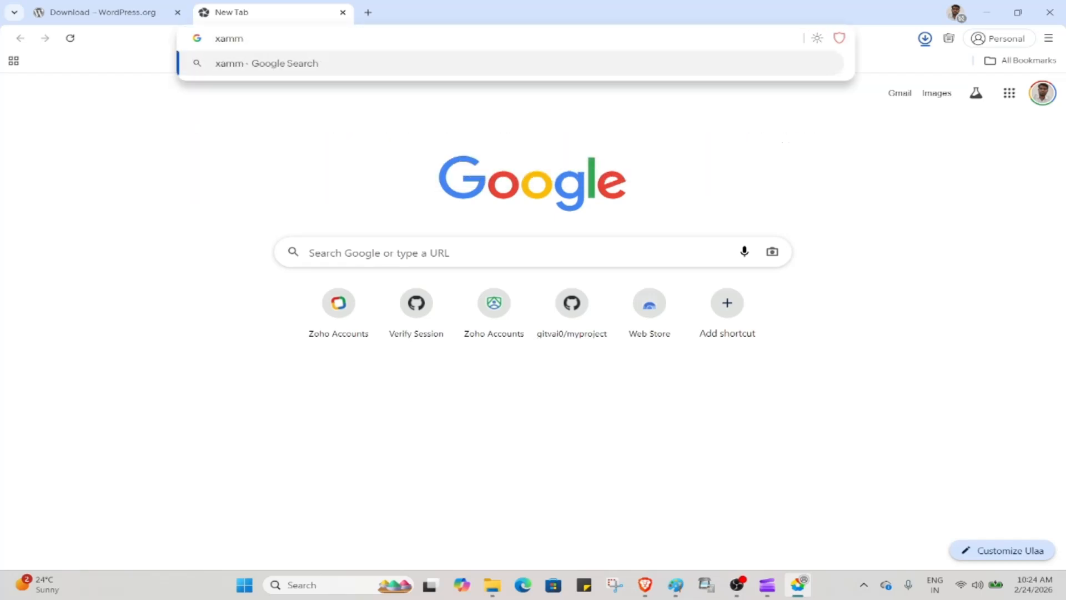
key(BackSpace)
text(mp)
key(Return)
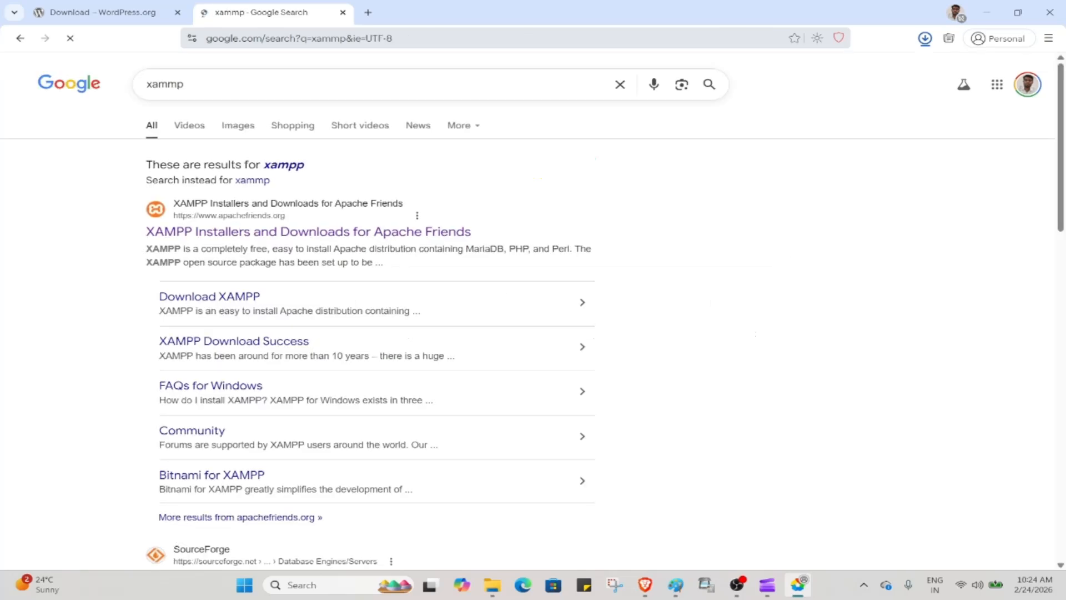
scroll(161, 218, up, 6)
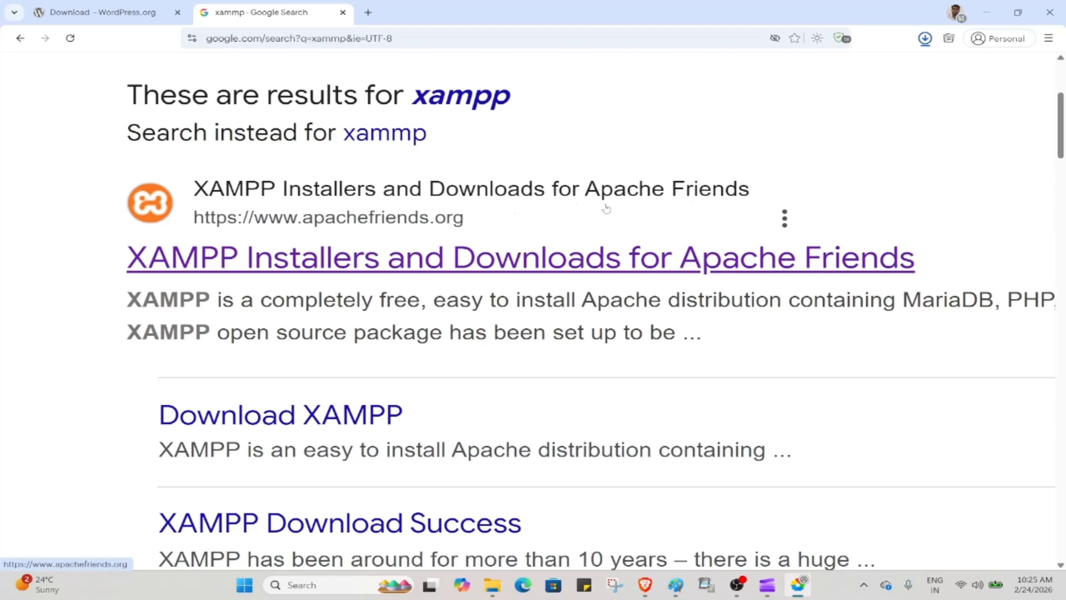
scroll(606, 207, down, 1)
scroll(397, 224, down, 2)
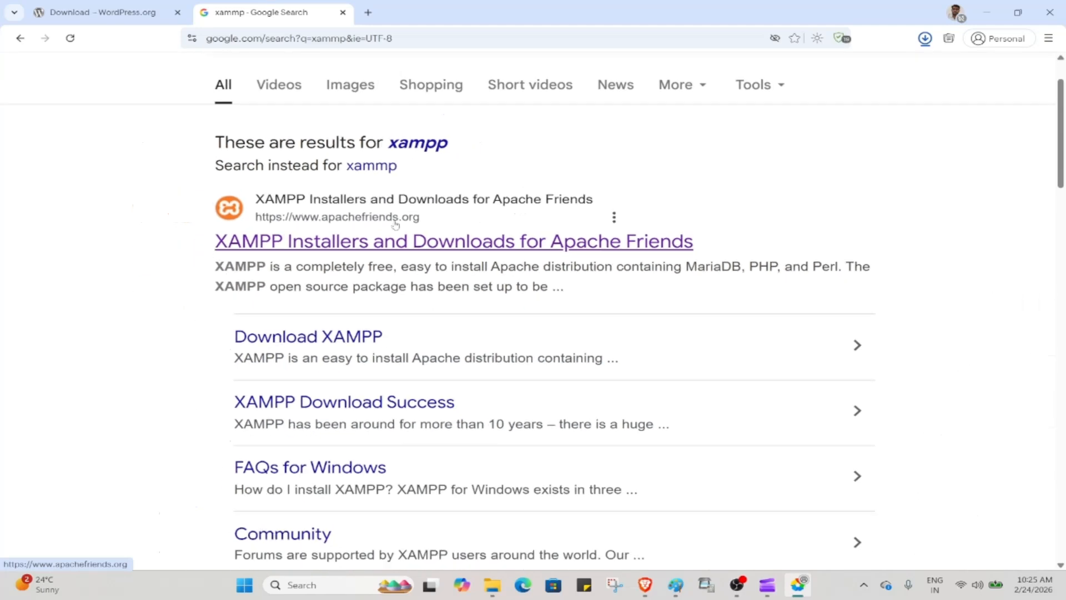
Download the XAMPP for Windows 8.2.12 installer from Apache Friends, then minimize the browser
click(349, 221)
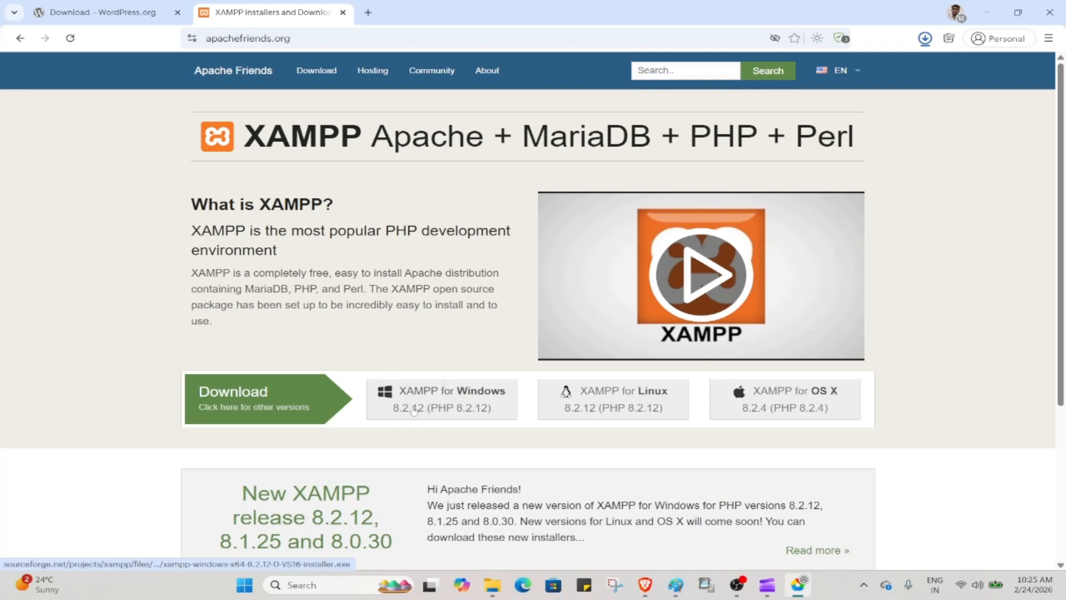
click(456, 410)
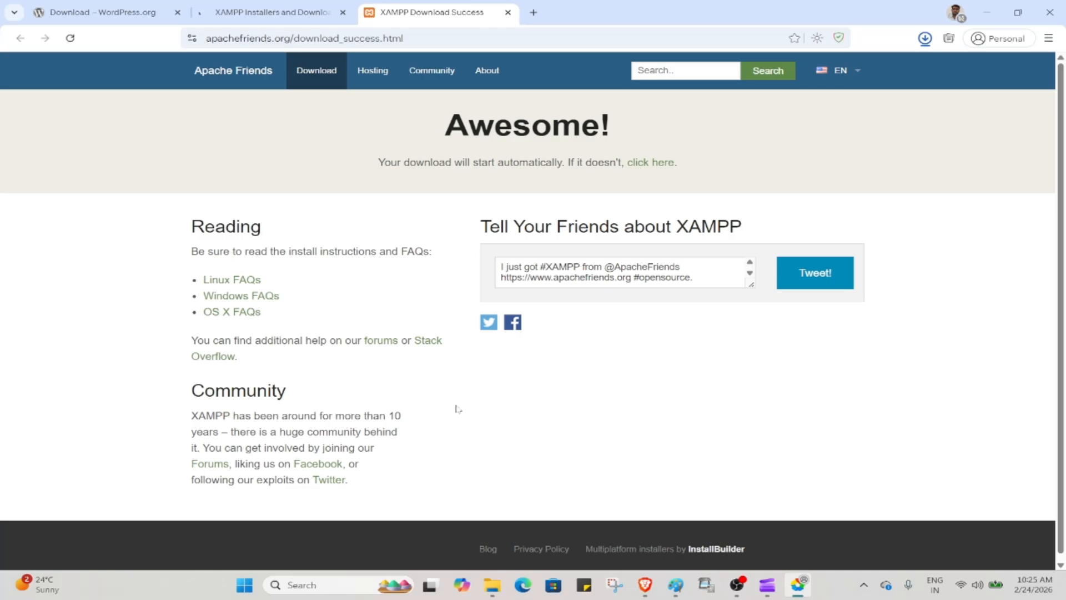
click(928, 47)
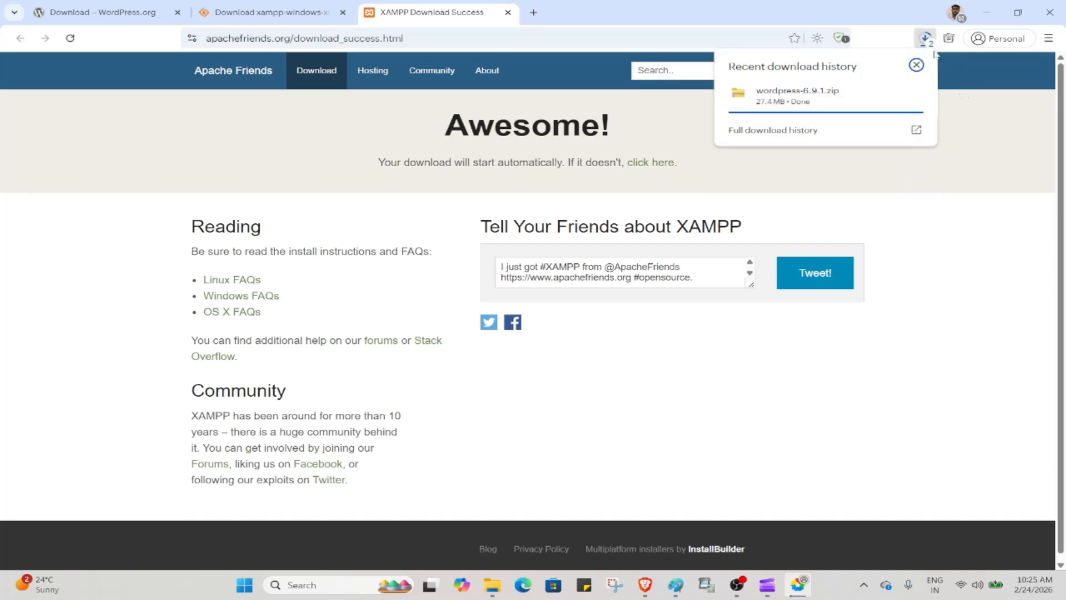
click(925, 37)
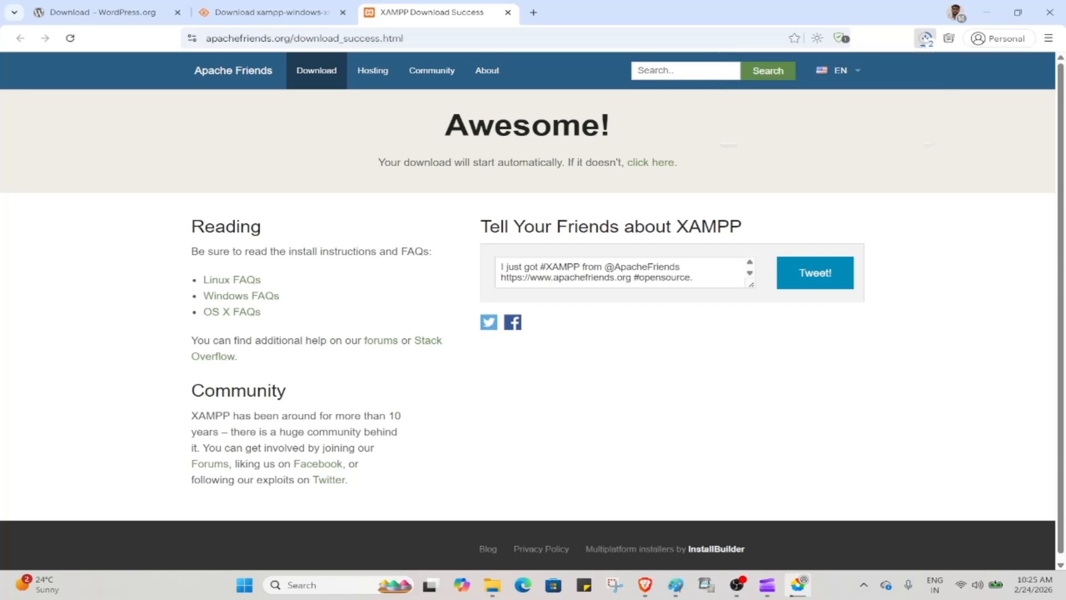
click(925, 38)
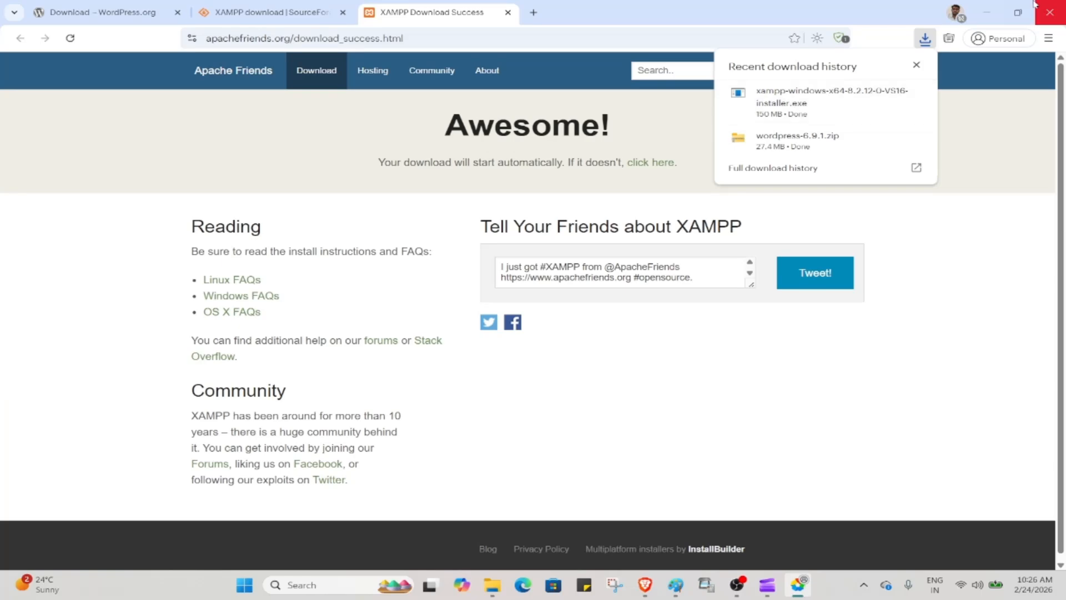
click(982, 9)
click(982, 8)
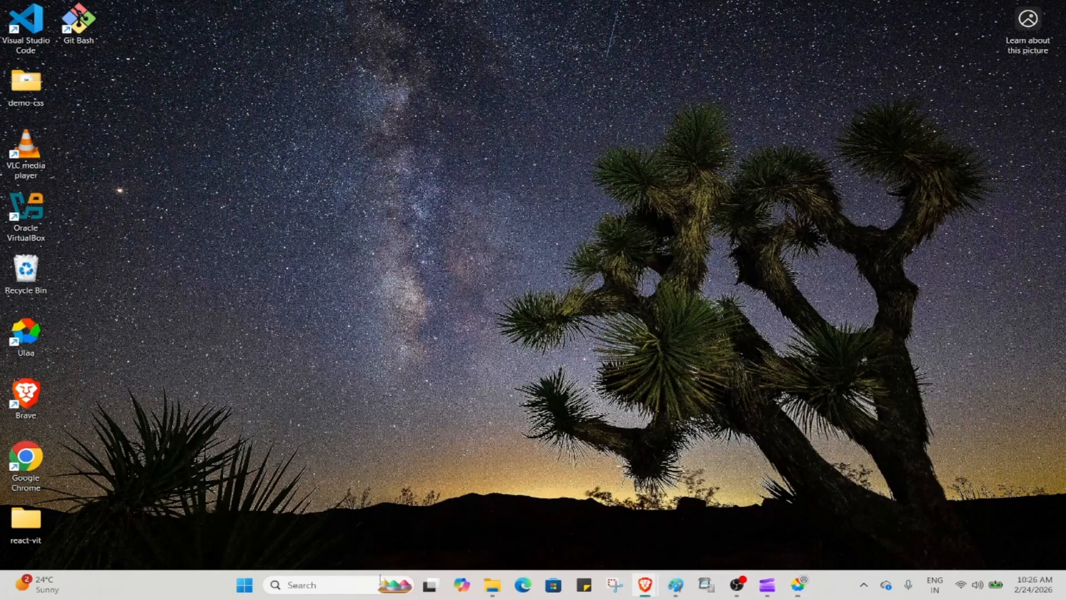
Run the downloaded XAMPP installer from Downloads, acknowledging the UAC warning
click(492, 585)
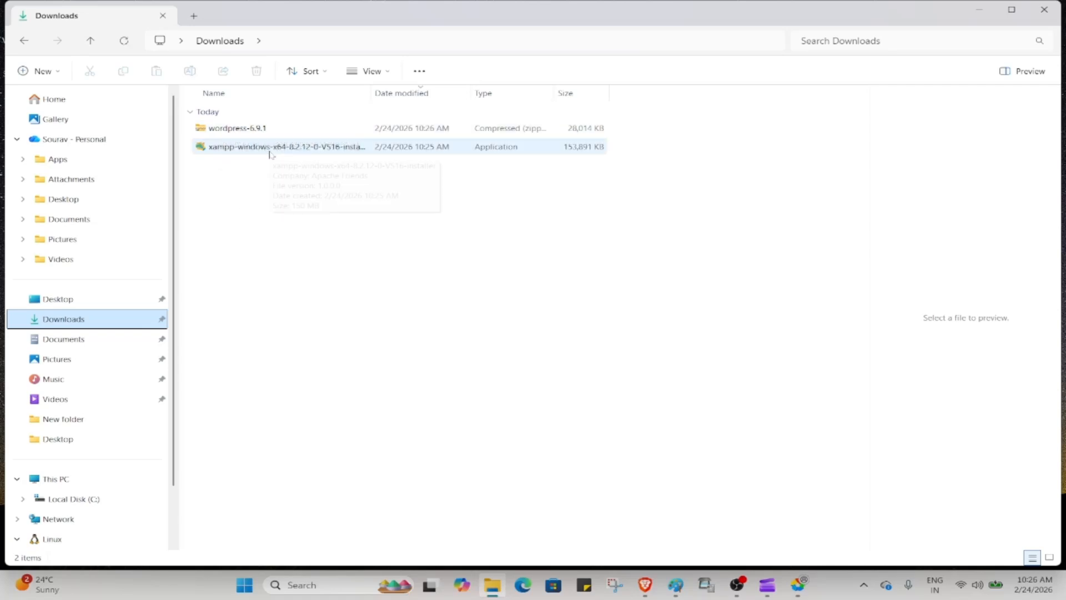
double_click(299, 148)
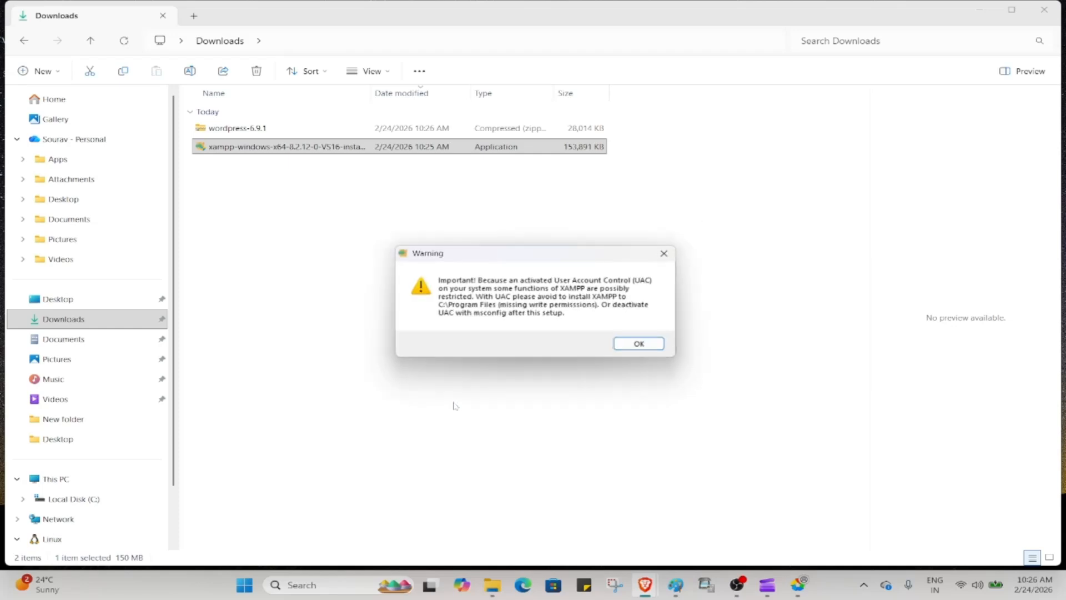
click(639, 343)
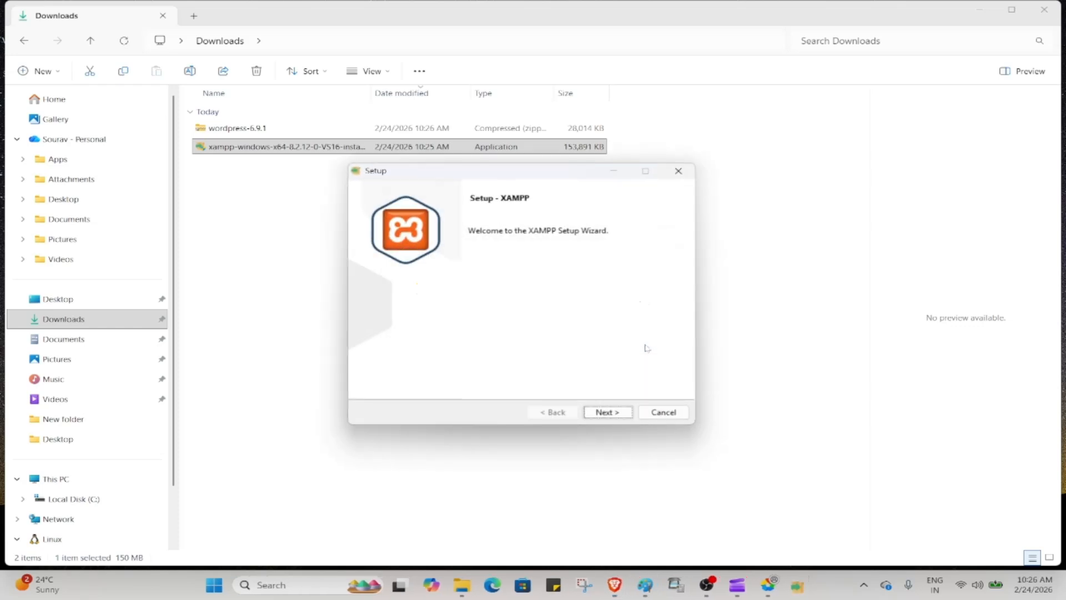
Accept the default components, the C:\xampp install folder and English as the language
click(613, 413)
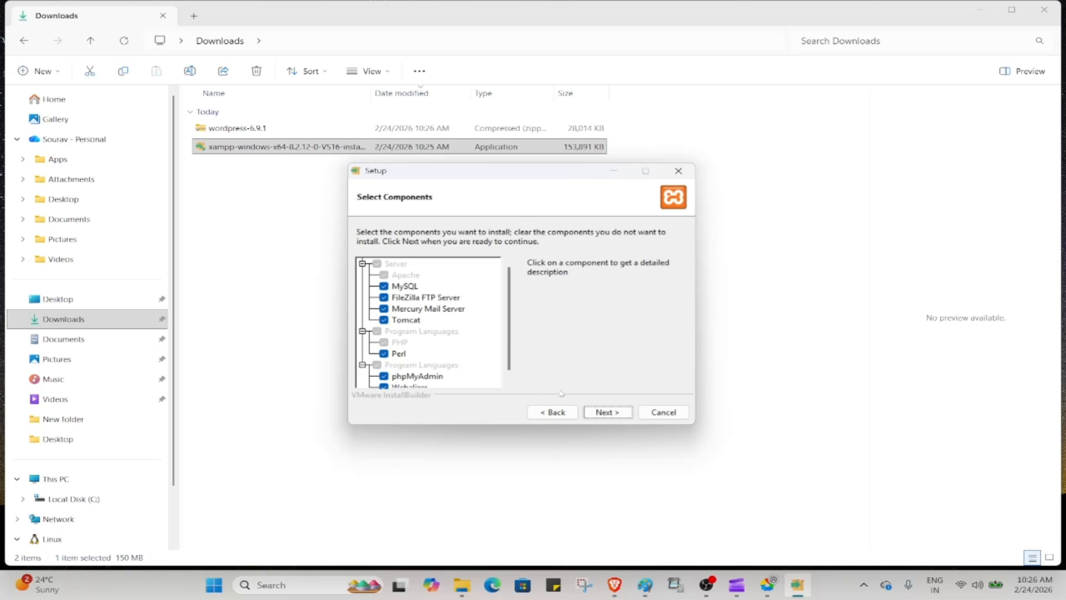
click(604, 413)
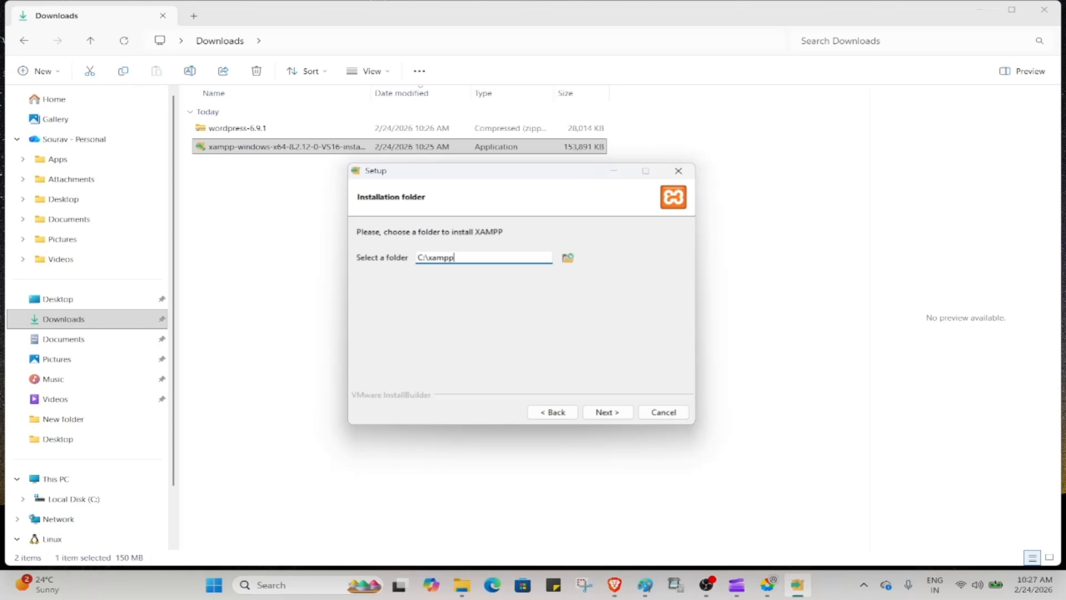
drag(454, 257, 418, 257)
click(606, 412)
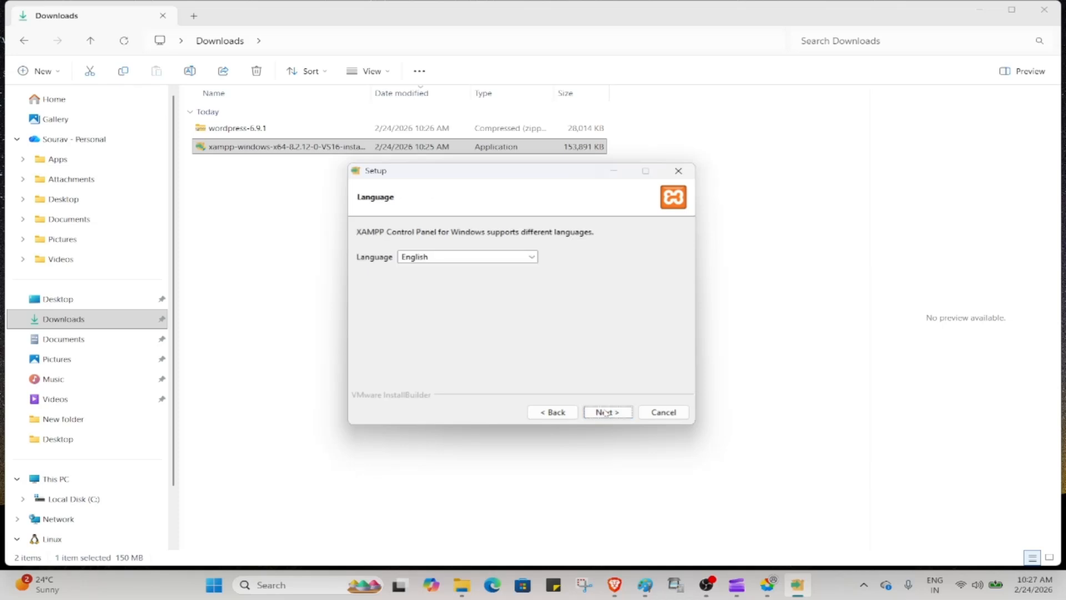
click(606, 412)
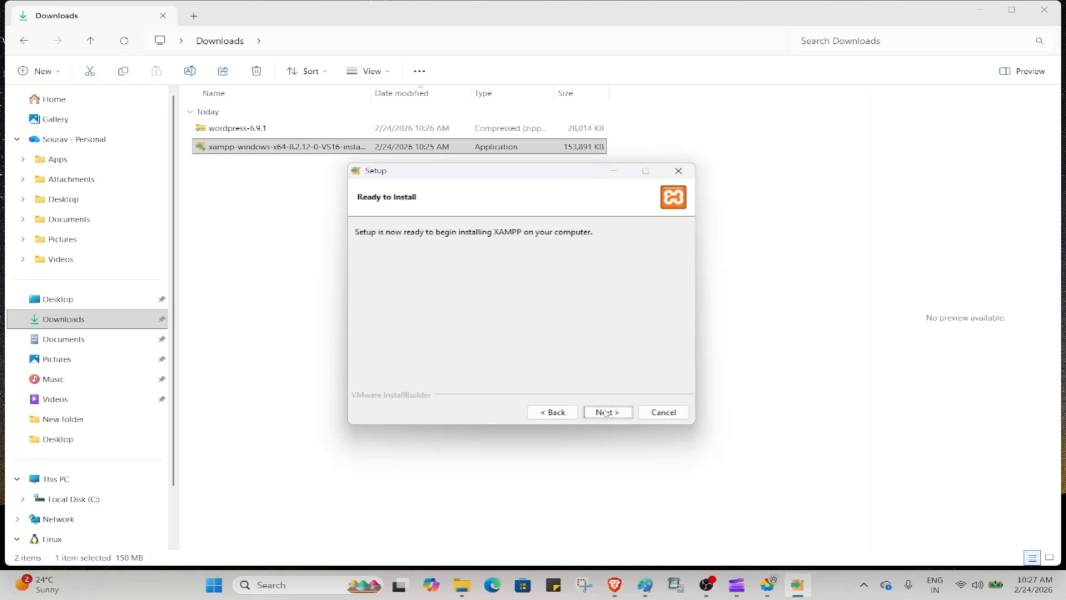
Start the XAMPP installation from the Ready to Install page and let it complete
click(605, 412)
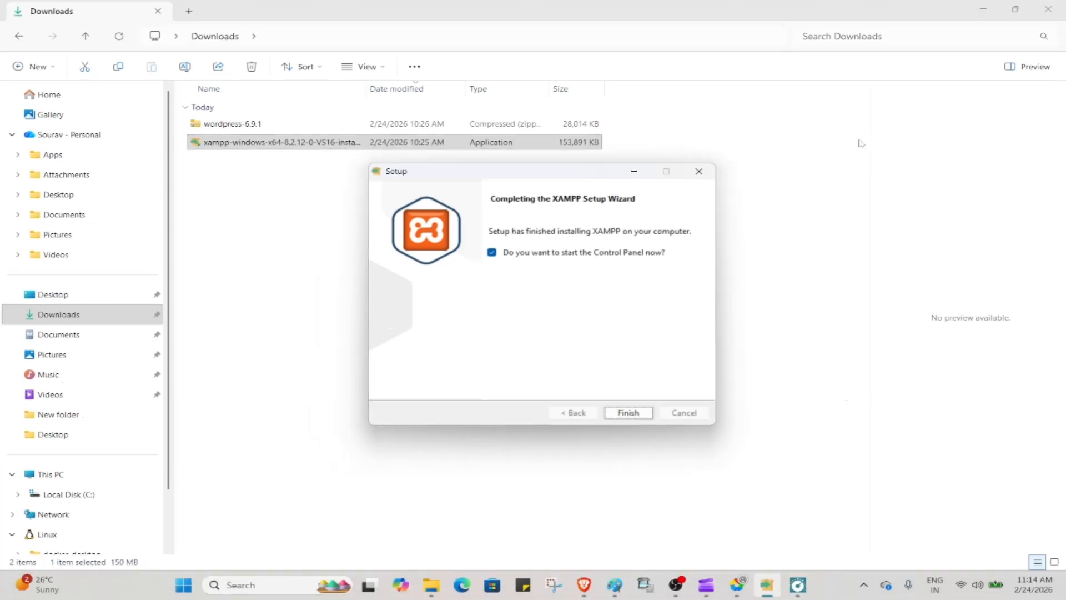
Finish setup to launch XAMPP Control Panel v3.3.0, then reposition and minimize it
click(617, 412)
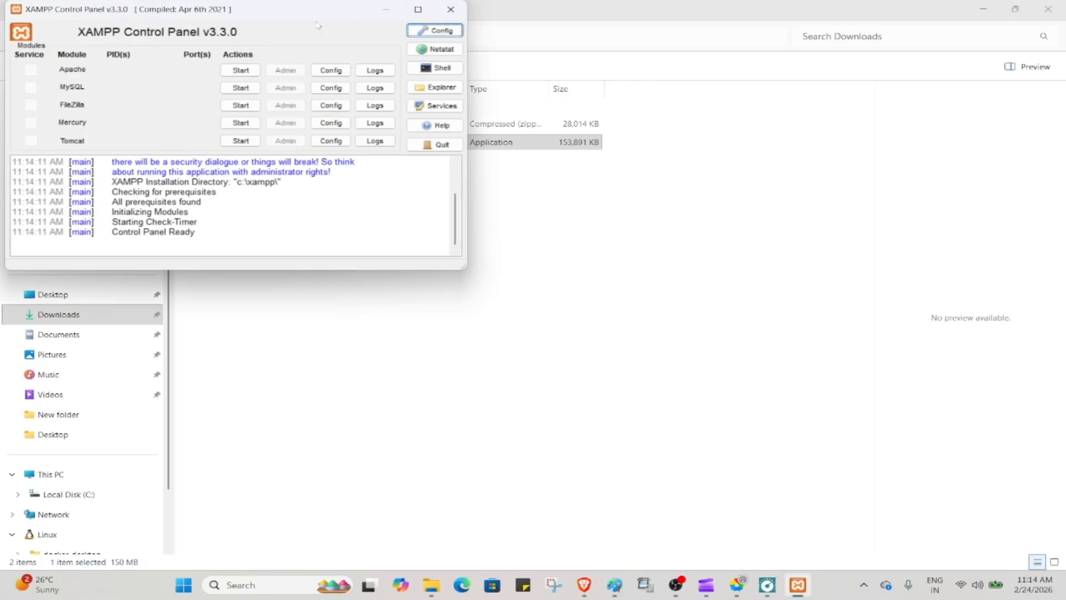
drag(256, 1, 534, 52)
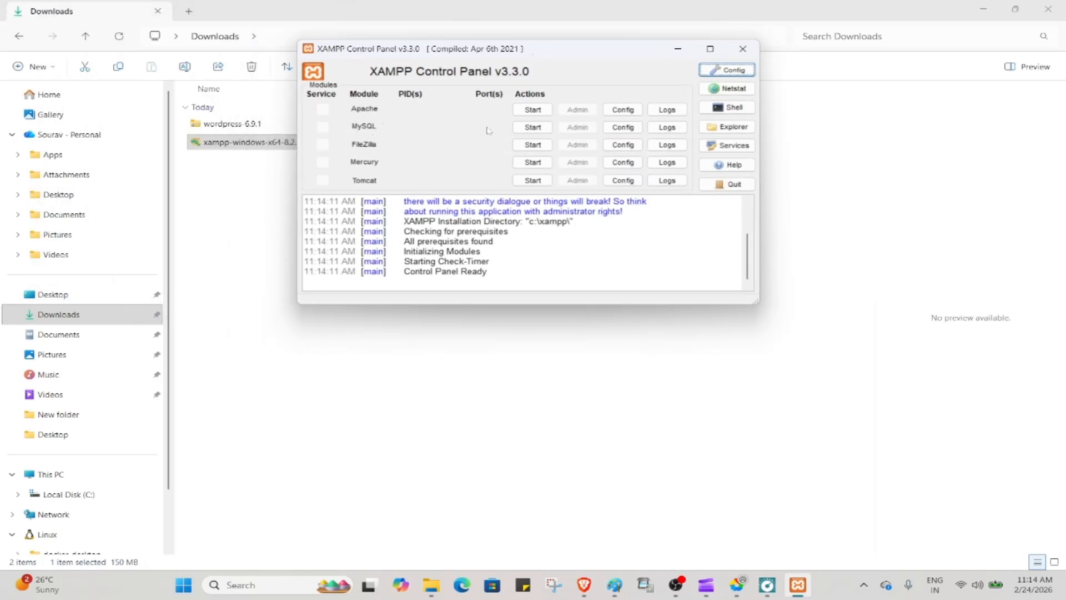
click(677, 52)
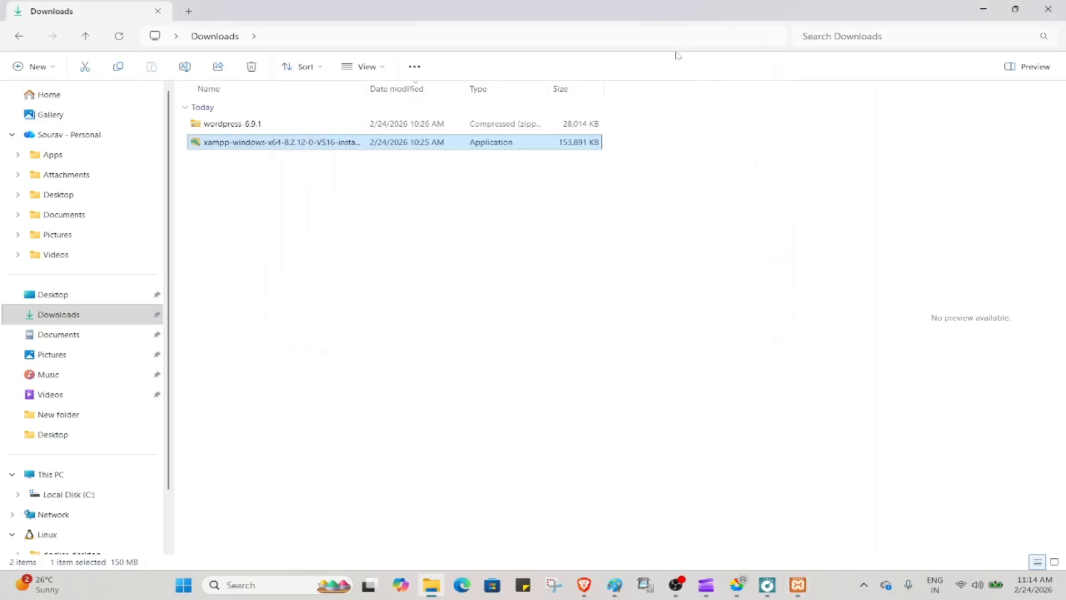
Extract wordpress-6.9.1.zip into a wordpress-6.9.1 folder and copy its inner wordpress folder
click(251, 127)
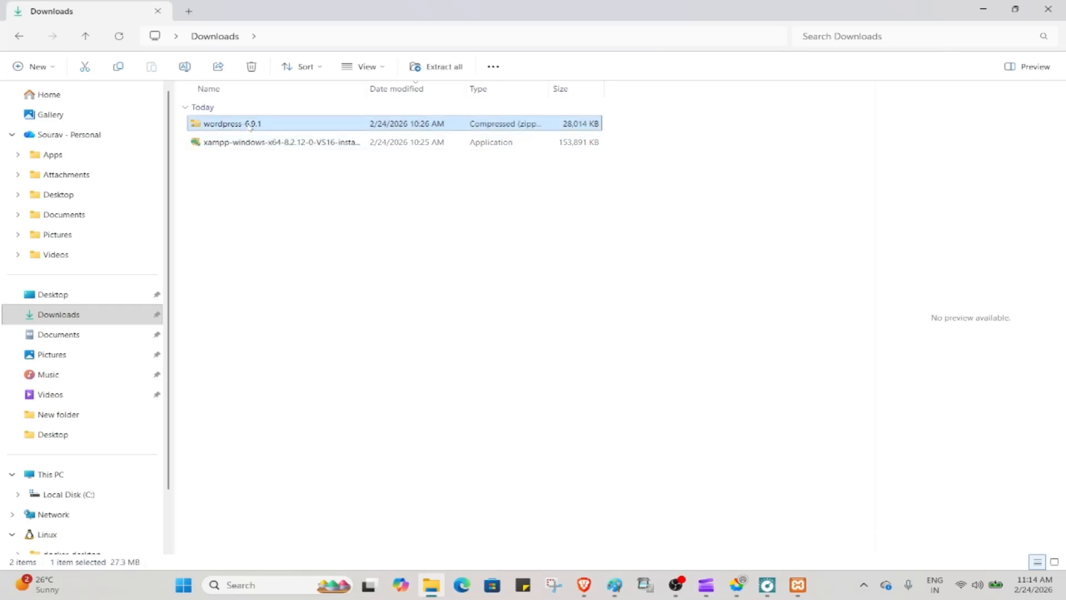
click(450, 67)
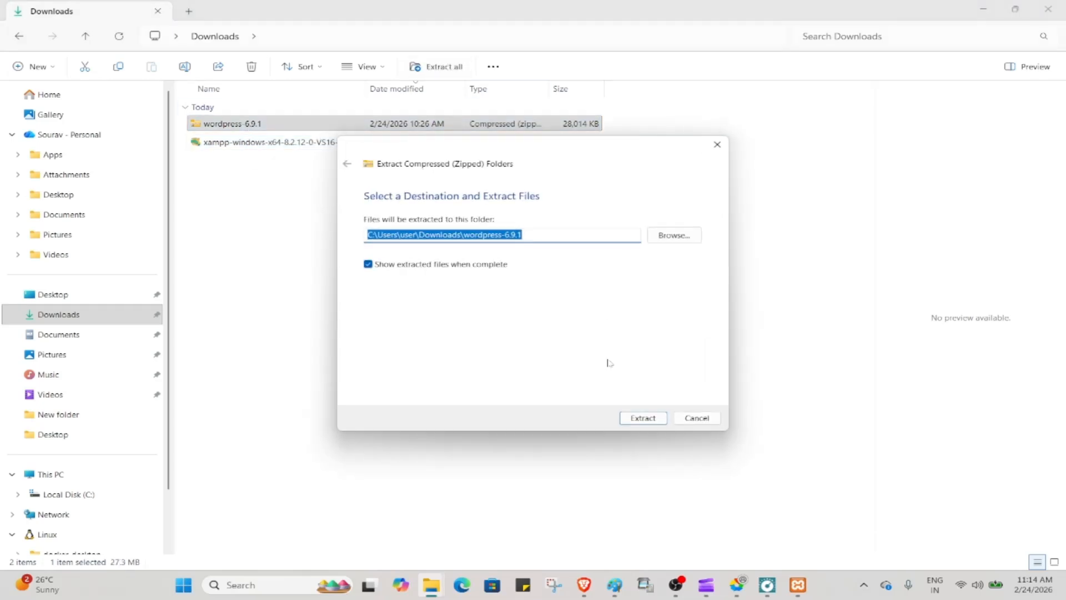
click(645, 423)
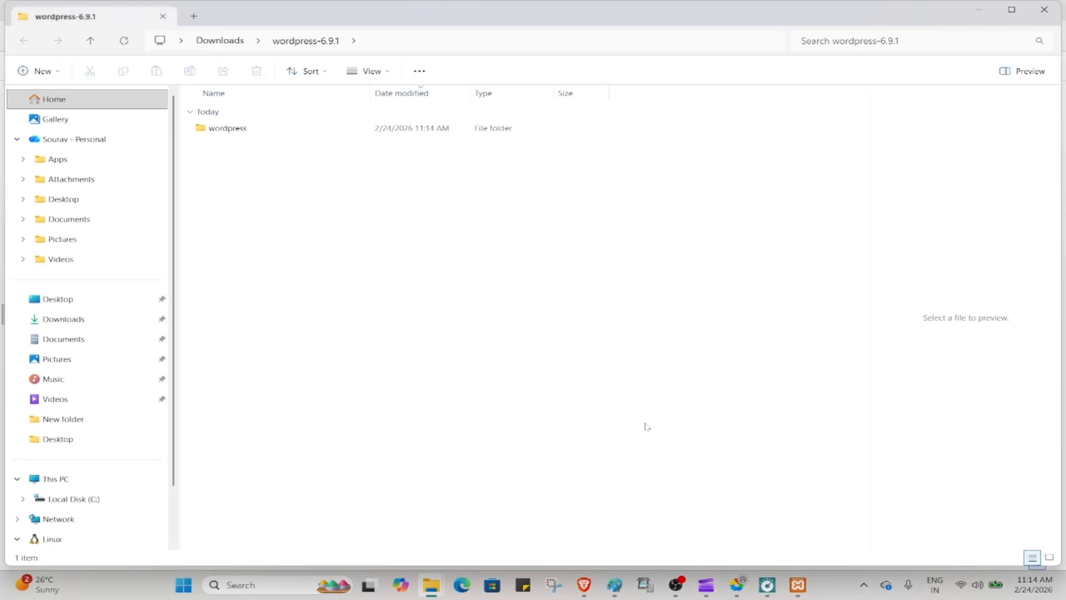
click(258, 137)
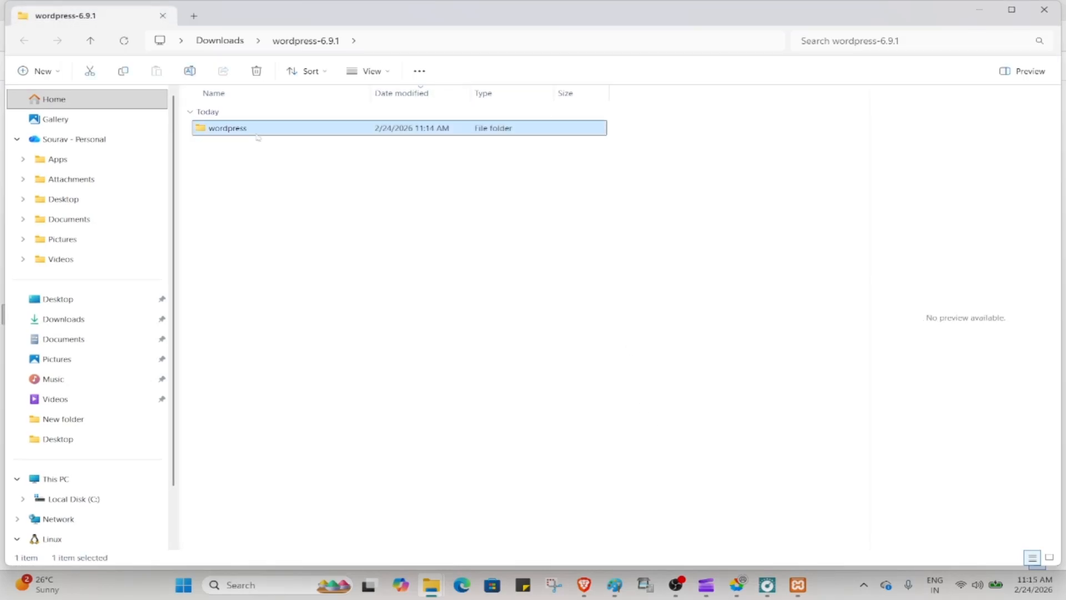
key(ctrl+c)
Paste the wordpress folder into C:\xampp\htdocs and open it to check its contents
click(978, 9)
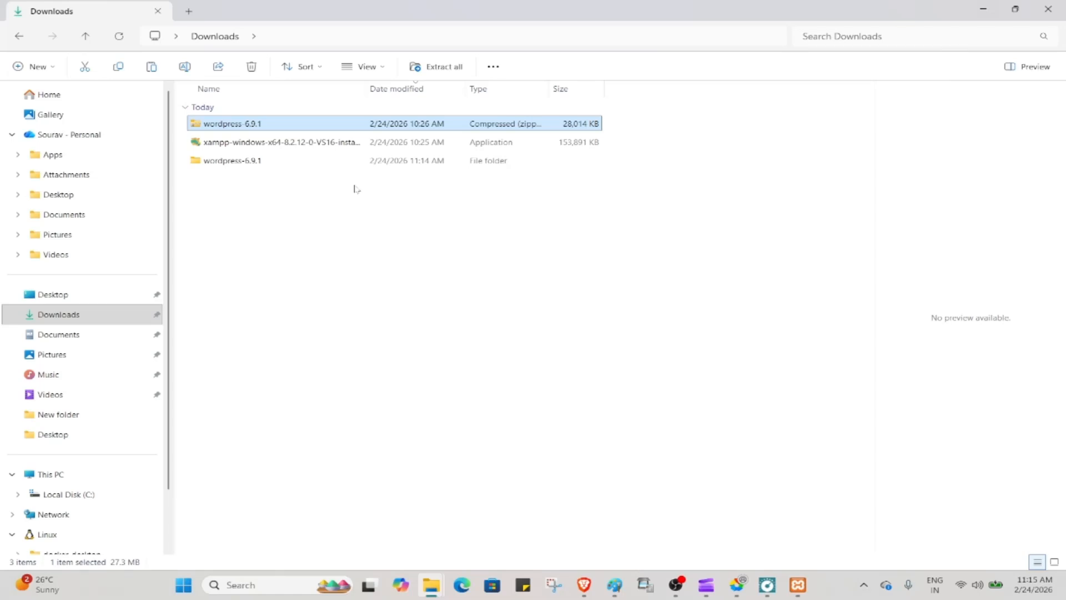
click(82, 496)
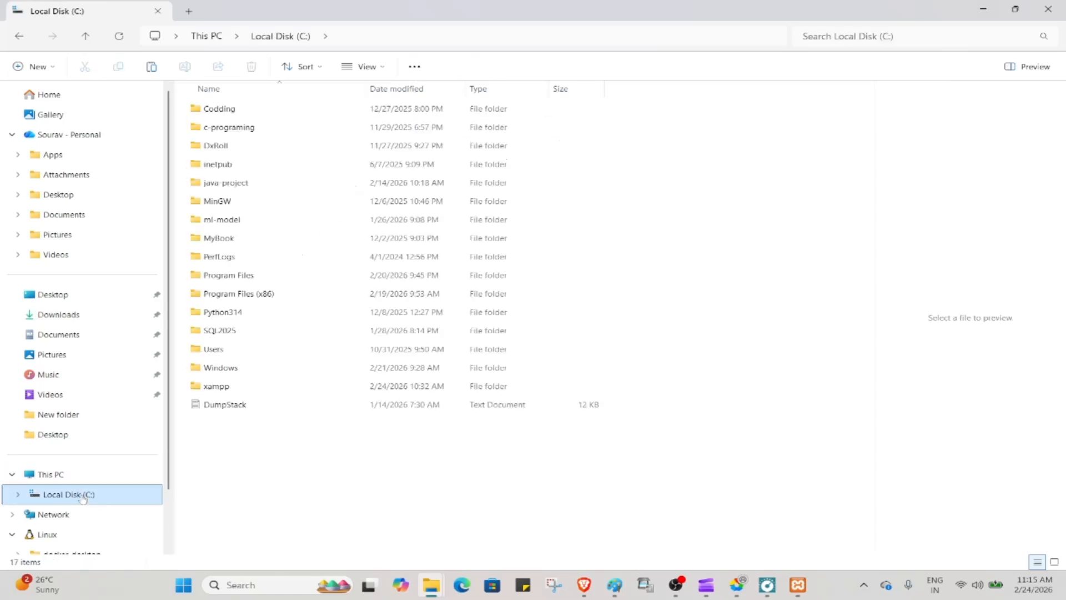
double_click(227, 387)
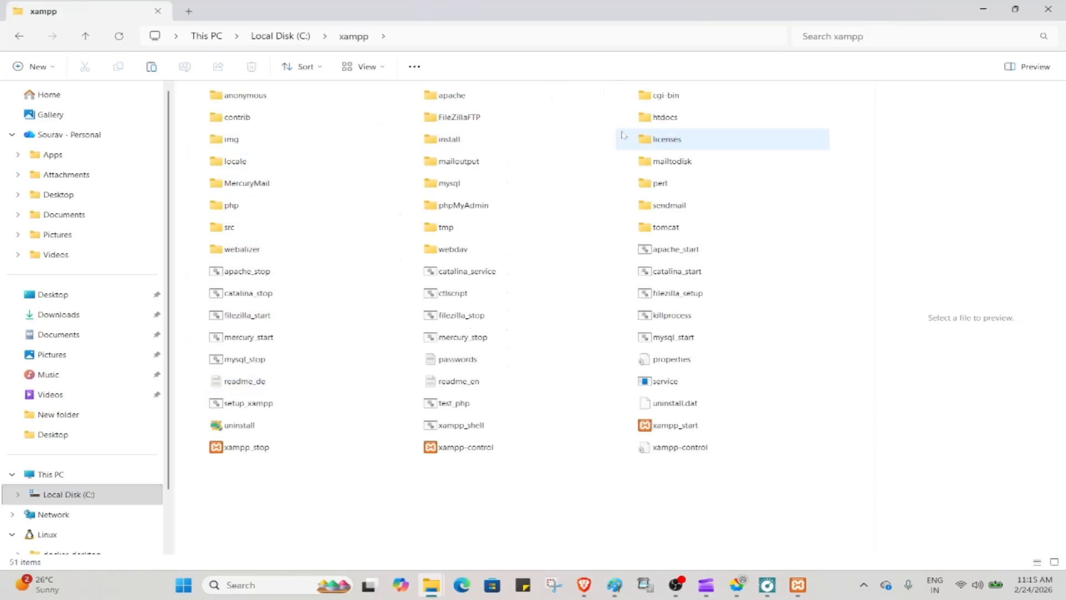
scroll(656, 118, up, 1)
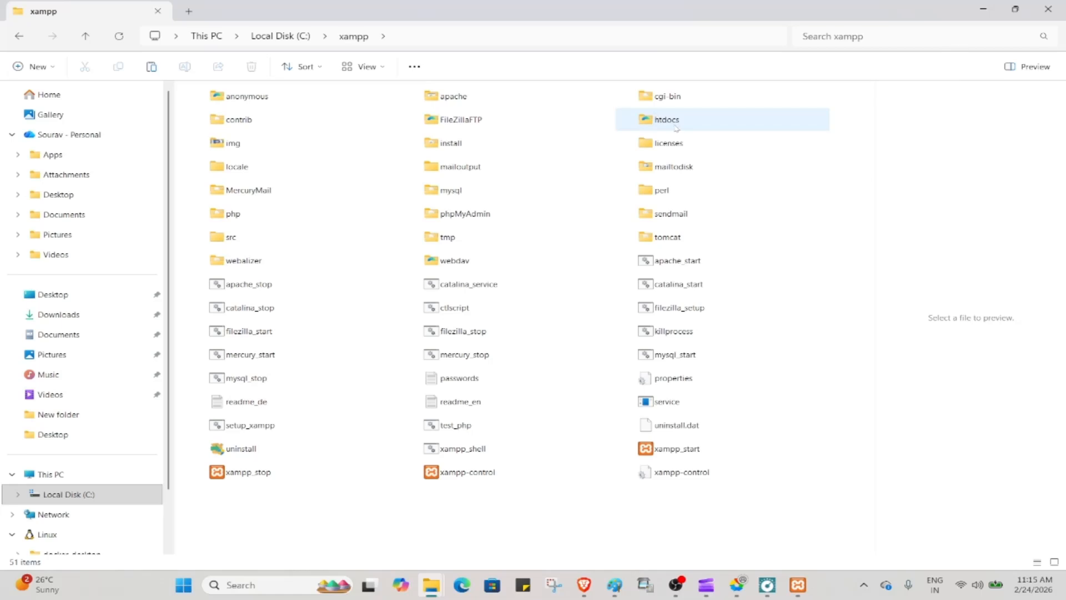
double_click(676, 127)
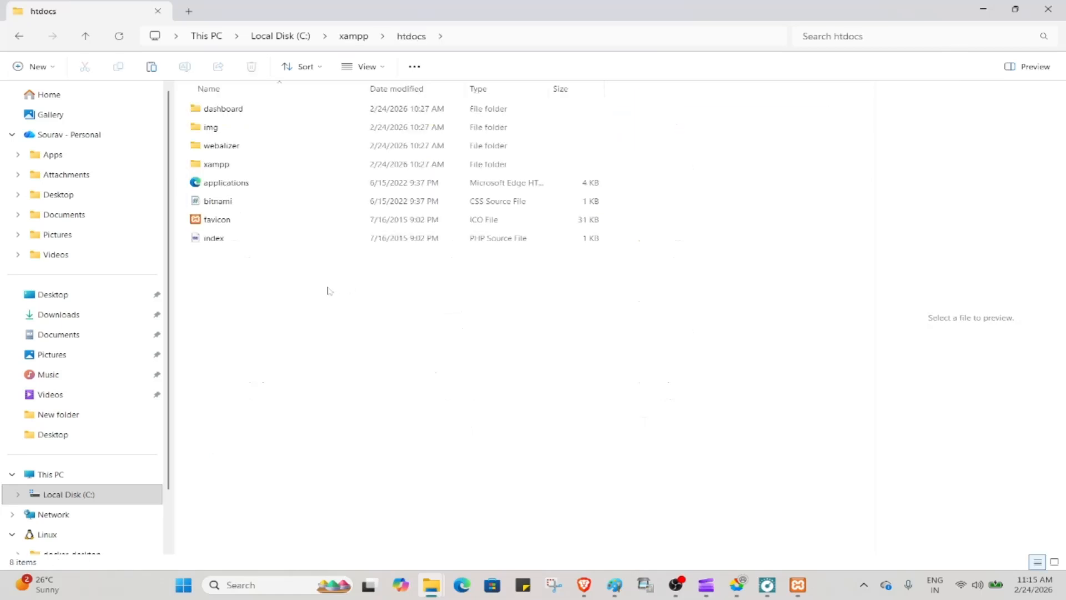
key(ctrl+v)
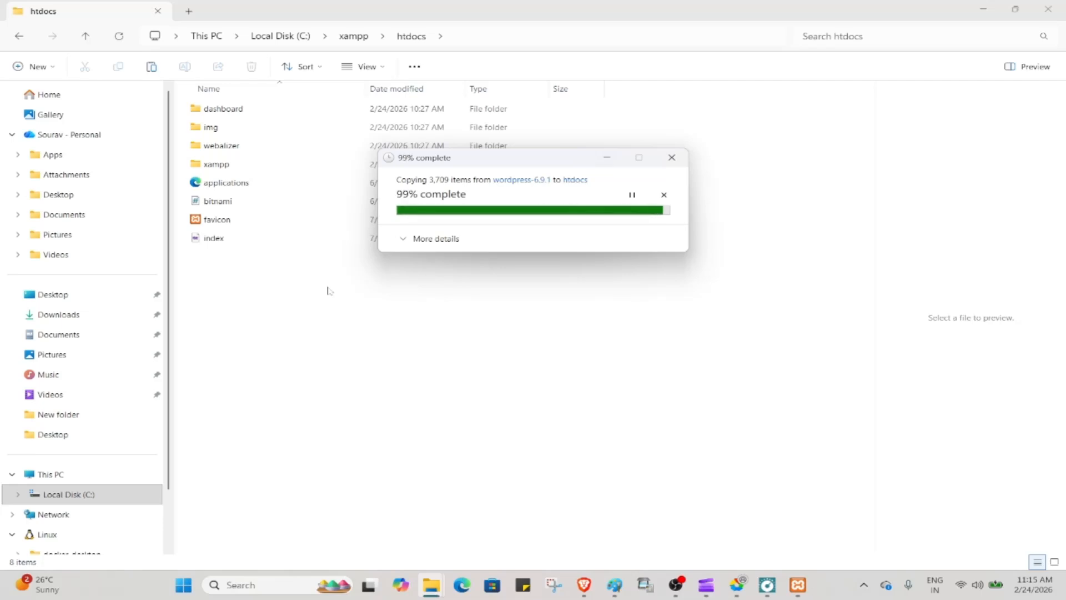
click(287, 312)
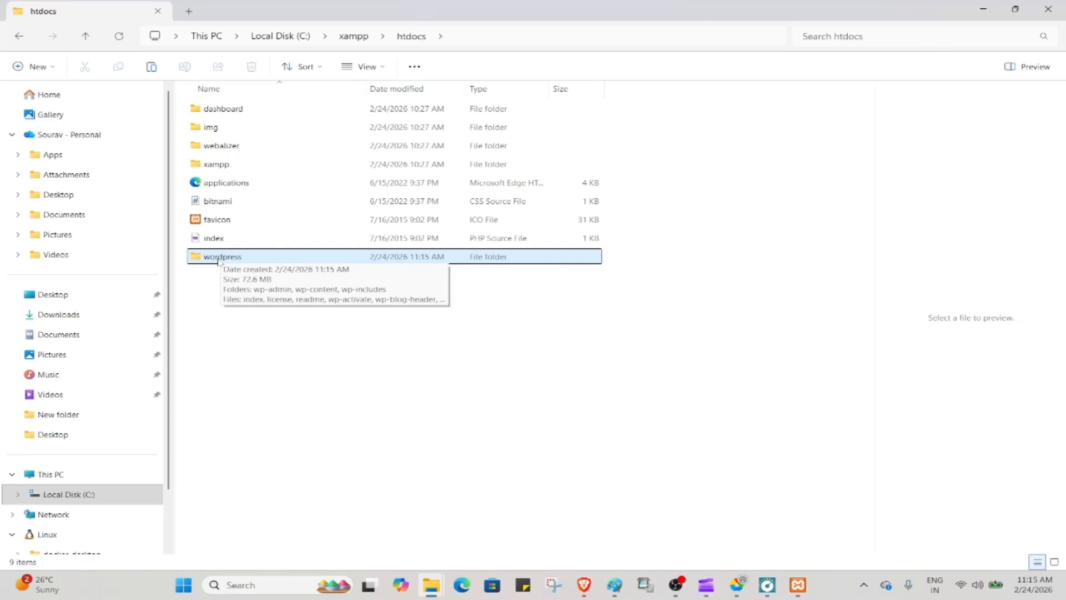
double_click(238, 260)
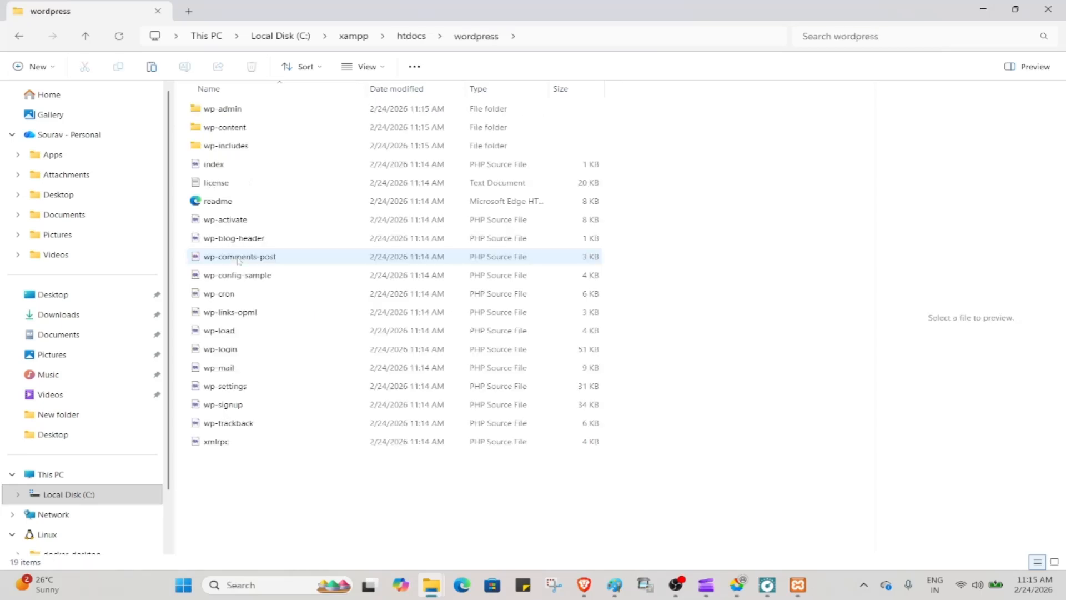
Rename the wordpress folder in htdocs to 'amazone', then minimize File Explorer
click(20, 37)
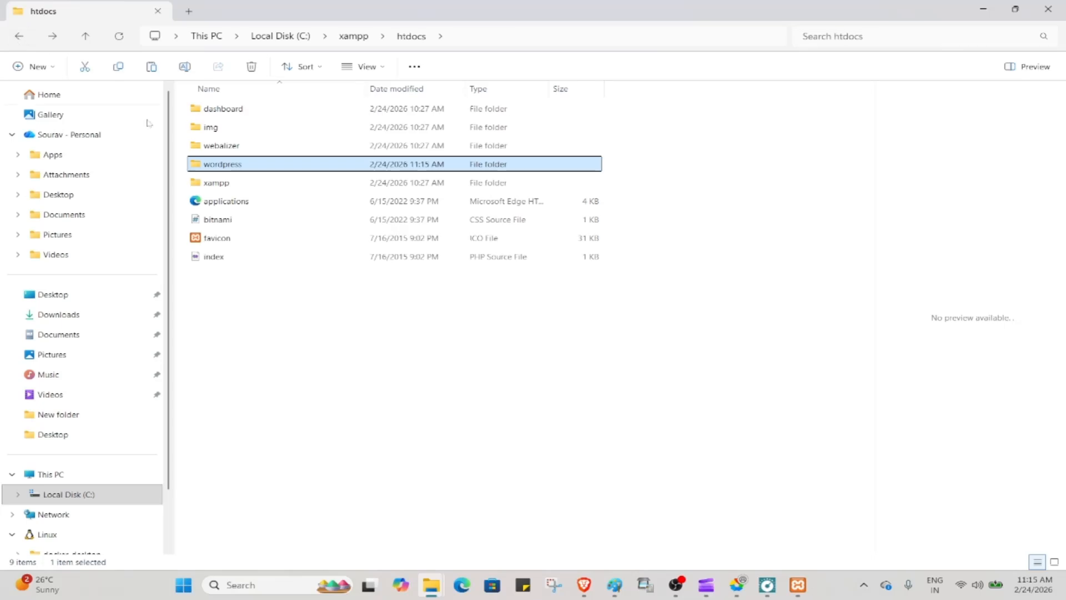
click(239, 165)
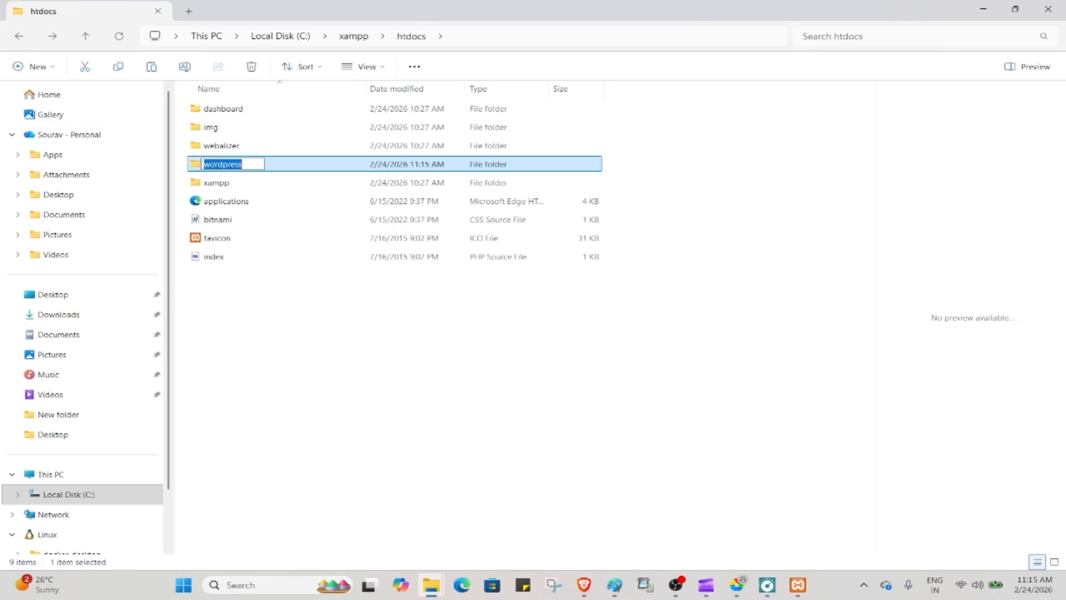
key(BackSpace)
text(a)
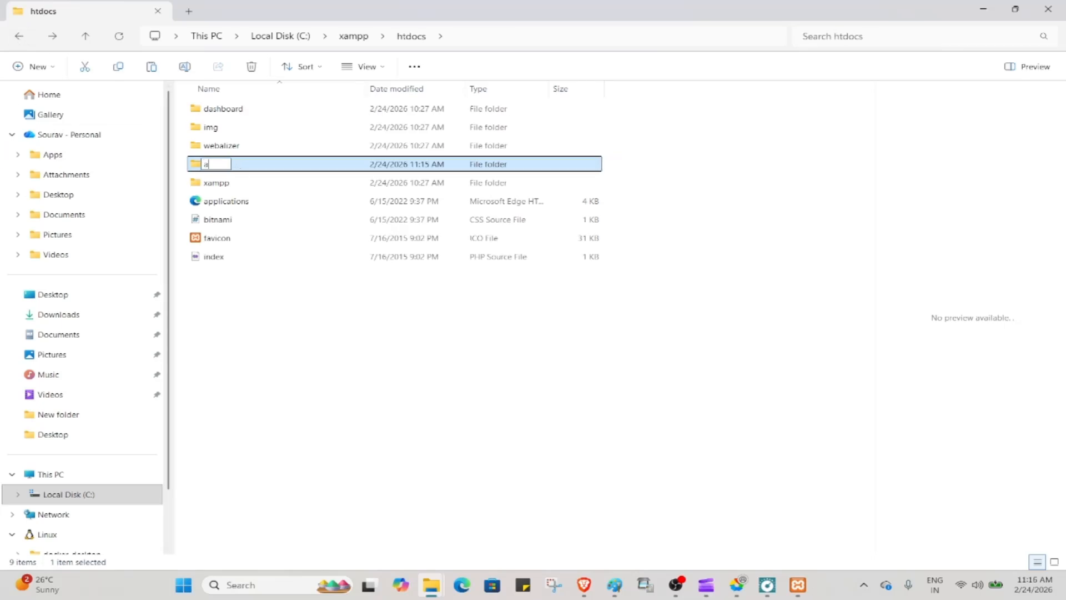
text(mazone)
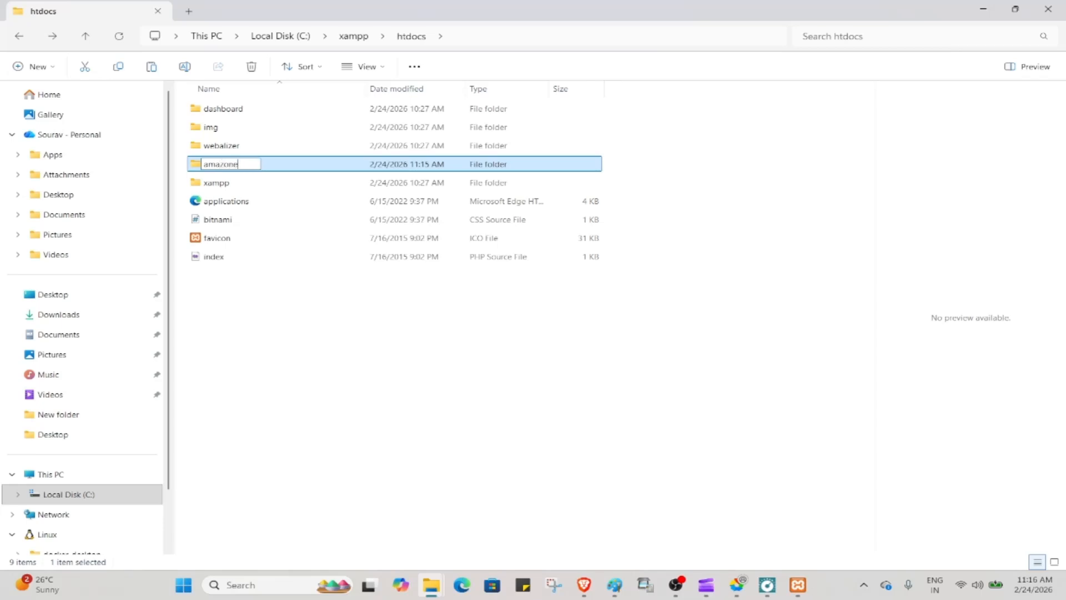
key(Return)
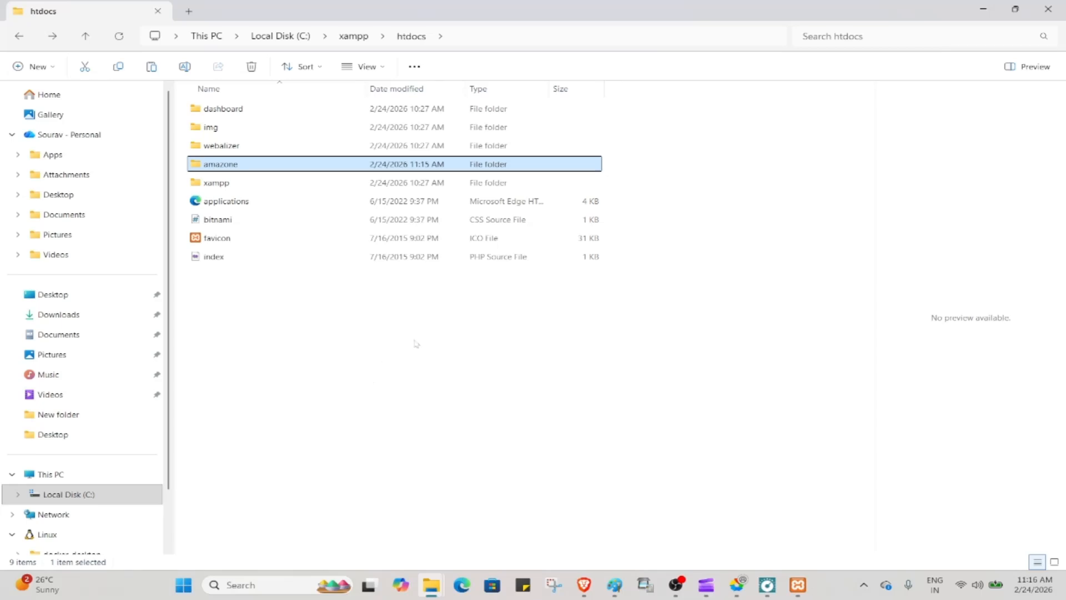
click(984, 8)
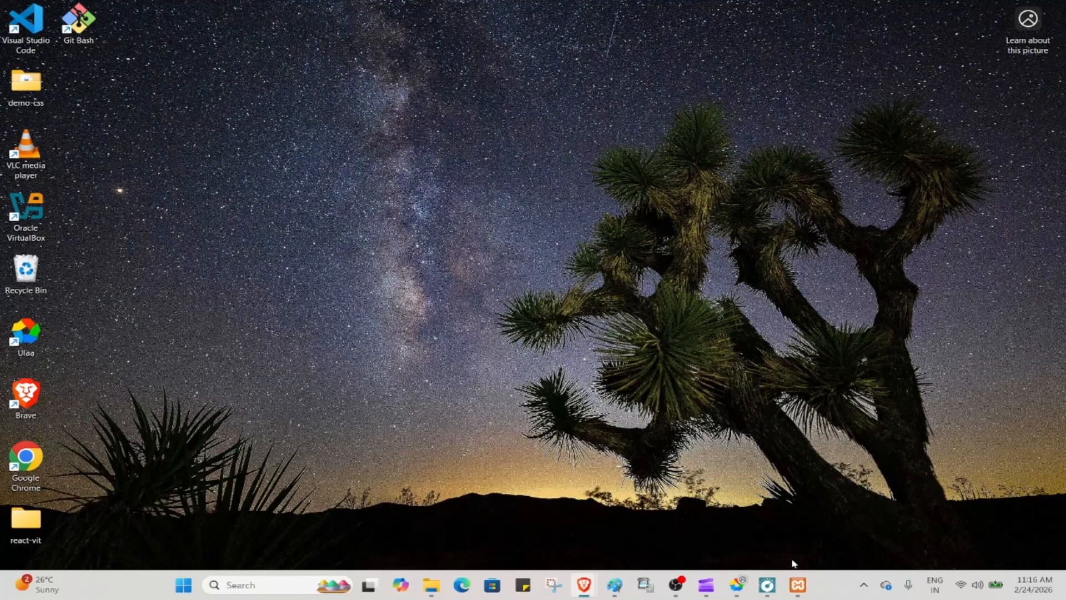
Start Apache and MySQL in XAMPP Control Panel, then bring the browser back
click(799, 584)
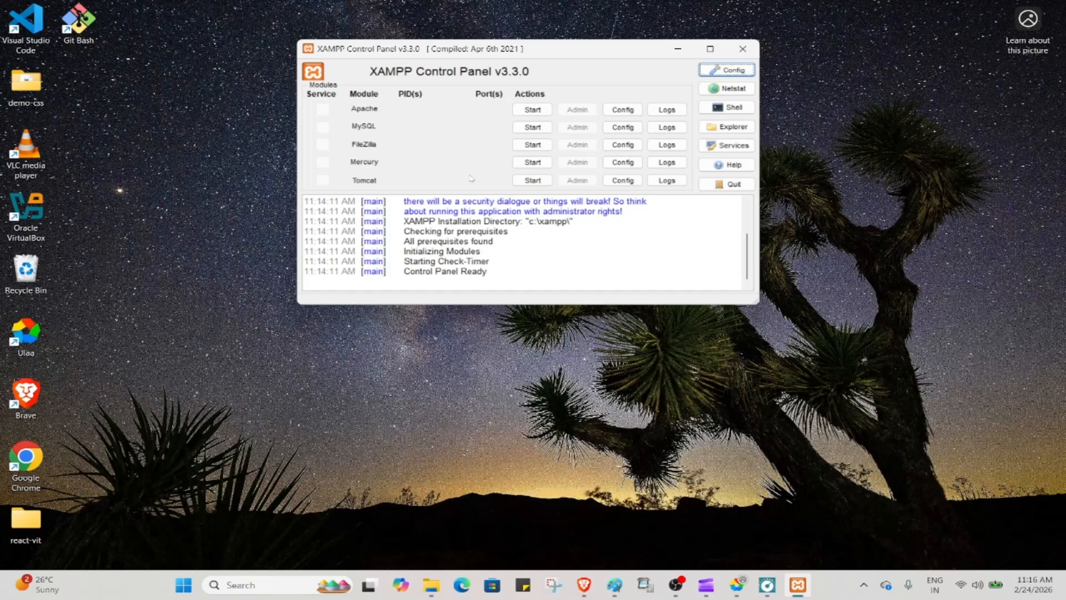
click(532, 111)
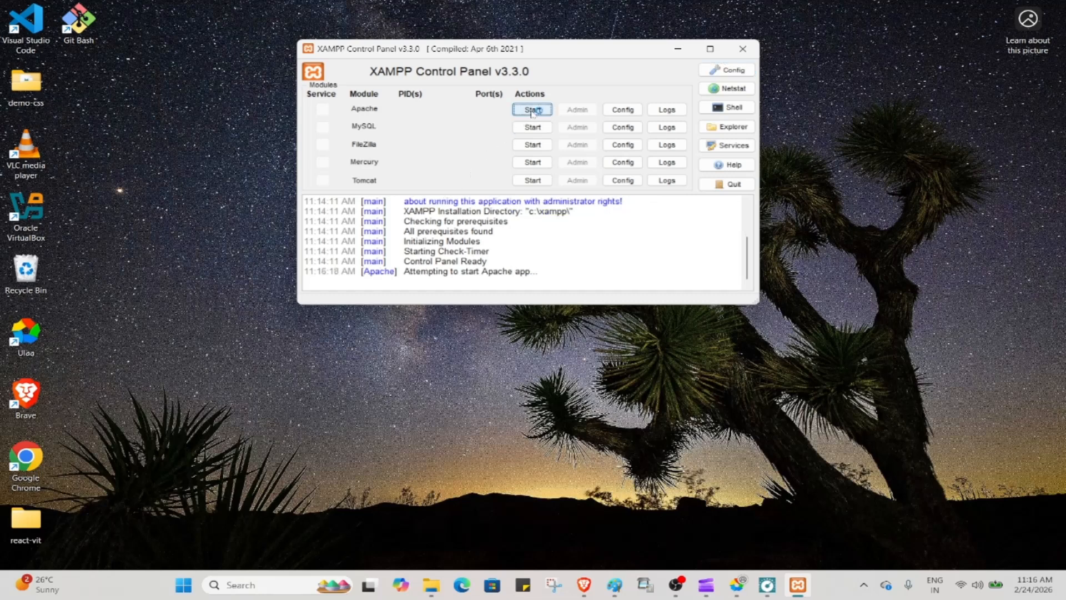
click(533, 128)
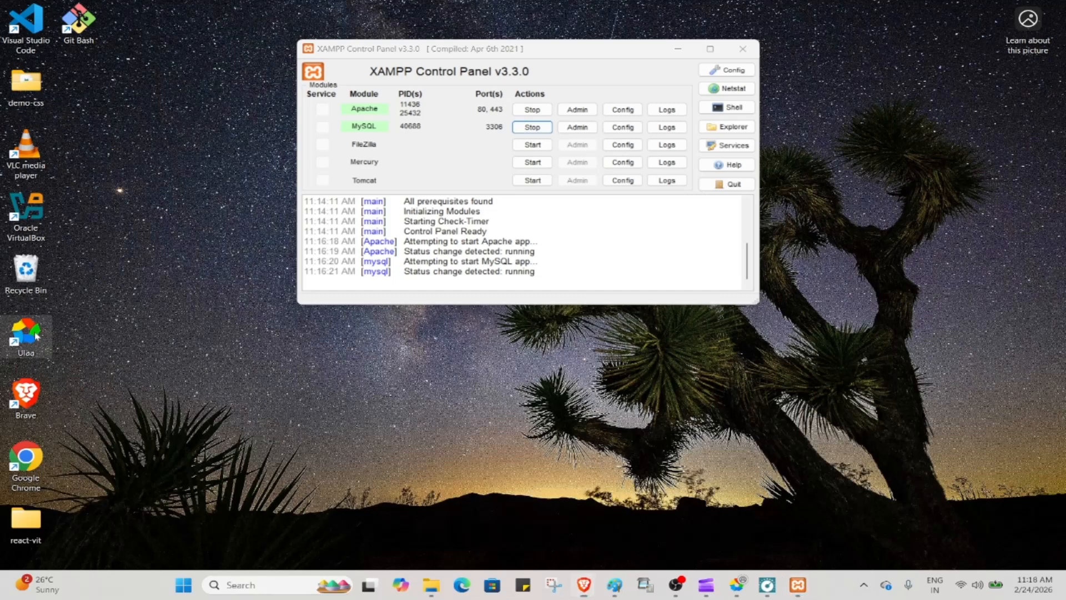
click(737, 584)
Load localhost/phpmyadmin in a new Chrome tab to reach the phpMyAdmin home page
key(ctrl+t)
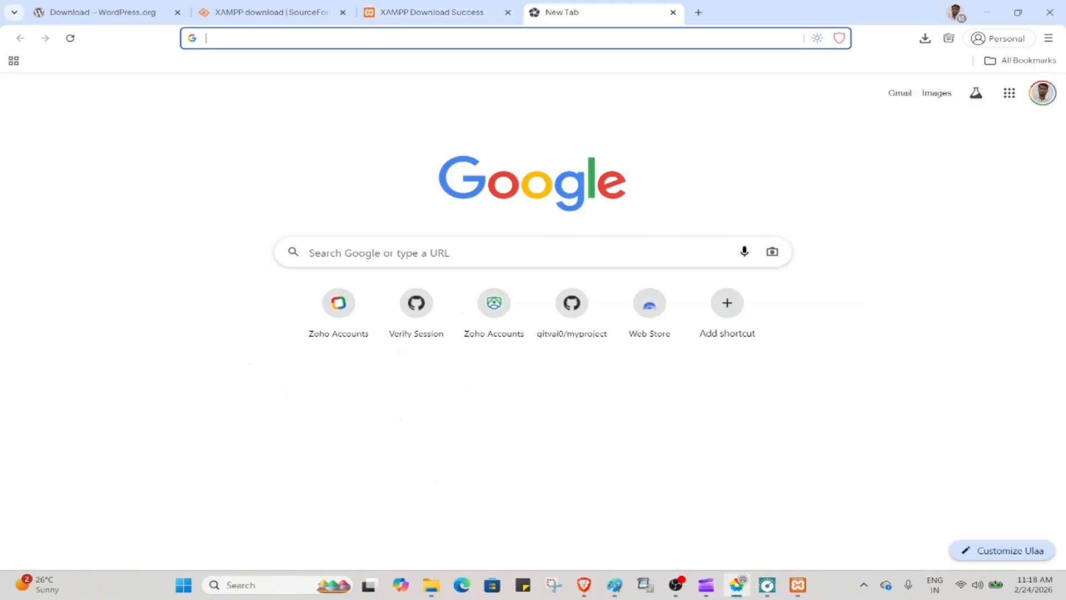
click(492, 38)
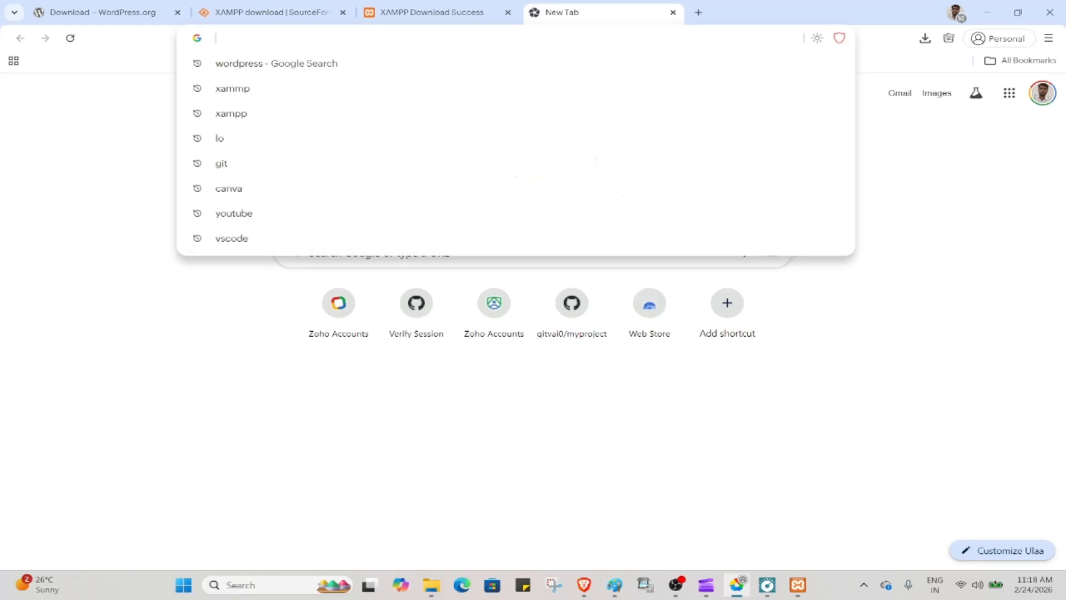
text(local)
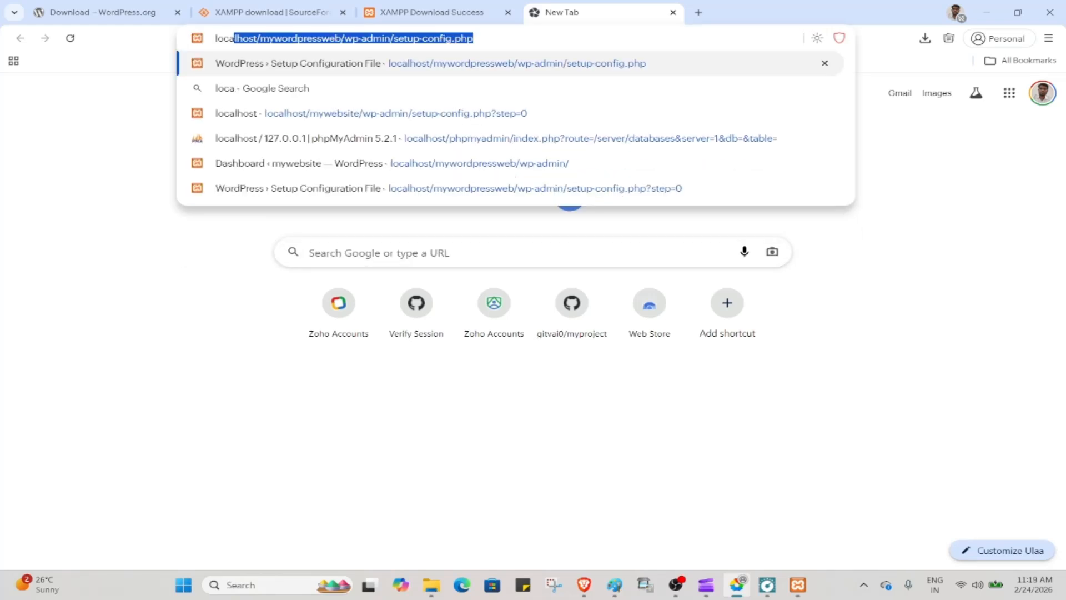
key(Right)
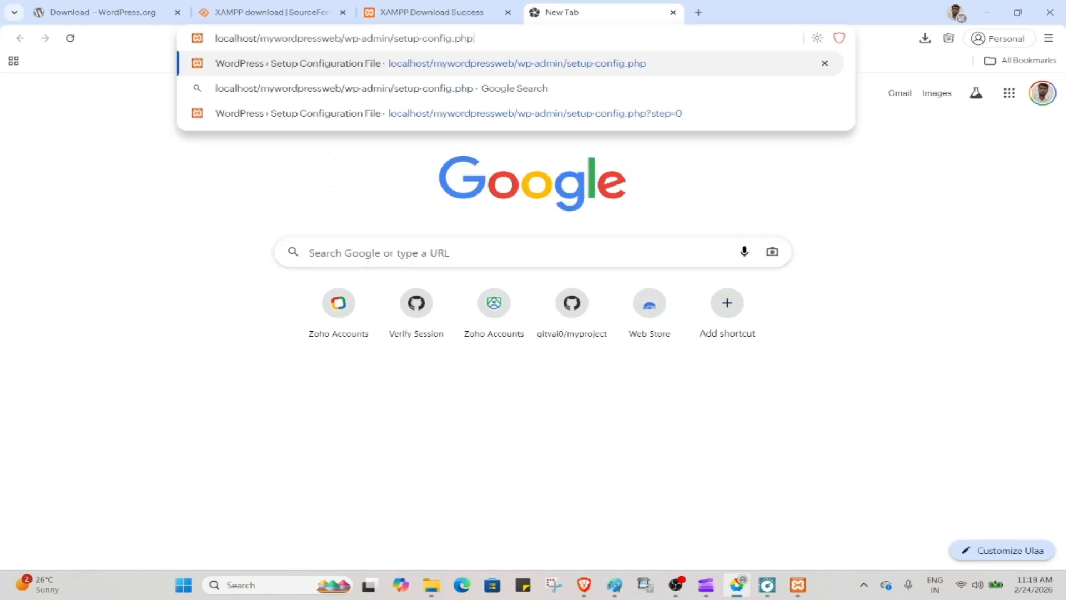
key(BackSpace)
key(BackSpace)
key(BackSpace)
key(BackSpace)
key(BackSpace)
key(BackSpace)
key(BackSpace)
key(BackSpace)
key(BackSpace)
key(BackSpace)
key(BackSpace)
key(BackSpace)
key(BackSpace)
key(BackSpace)
key(BackSpace)
key(BackSpace)
key(BackSpace)
key(BackSpace)
key(BackSpace)
key(BackSpace)
key(BackSpace)
key(BackSpace)
key(BackSpace)
key(BackSpace)
key(BackSpace)
key(BackSpace)
key(BackSpace)
key(BackSpace)
key(BackSpace)
key(BackSpace)
key(BackSpace)
key(BackSpace)
key(BackSpace)
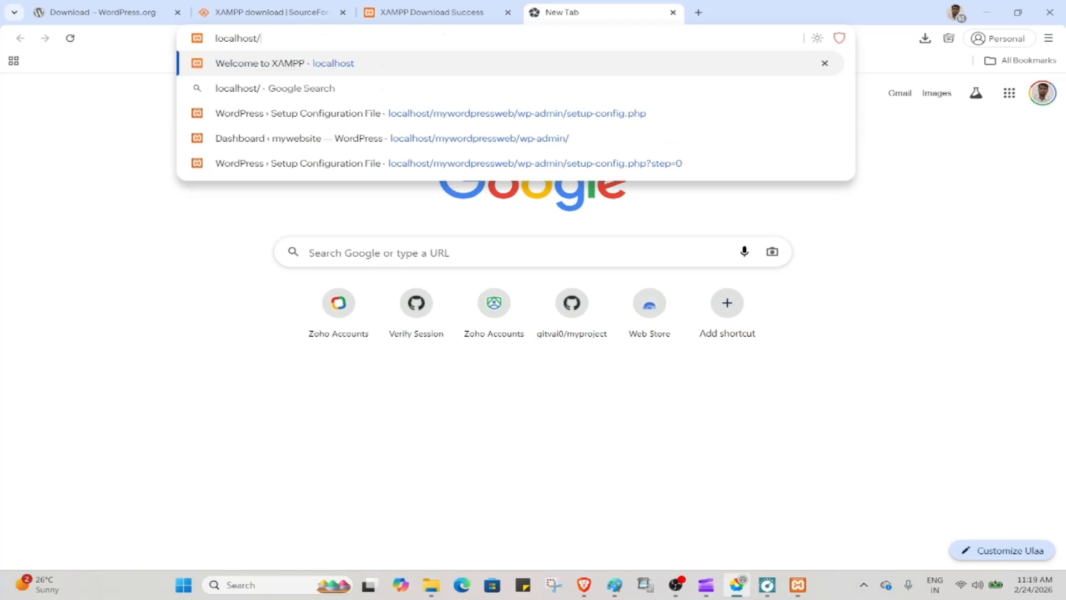
text(php)
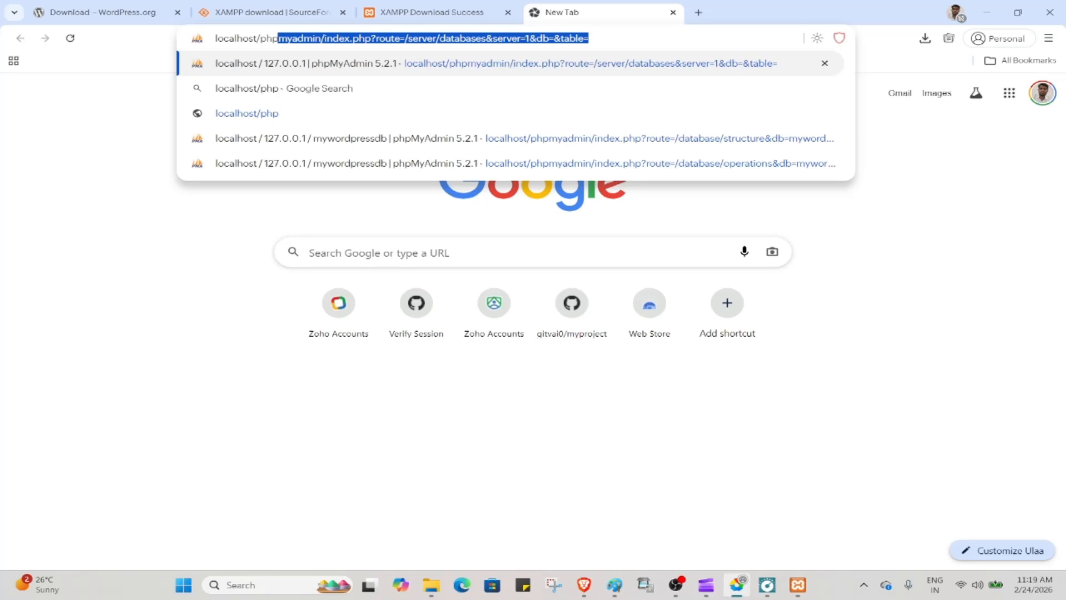
key(End)
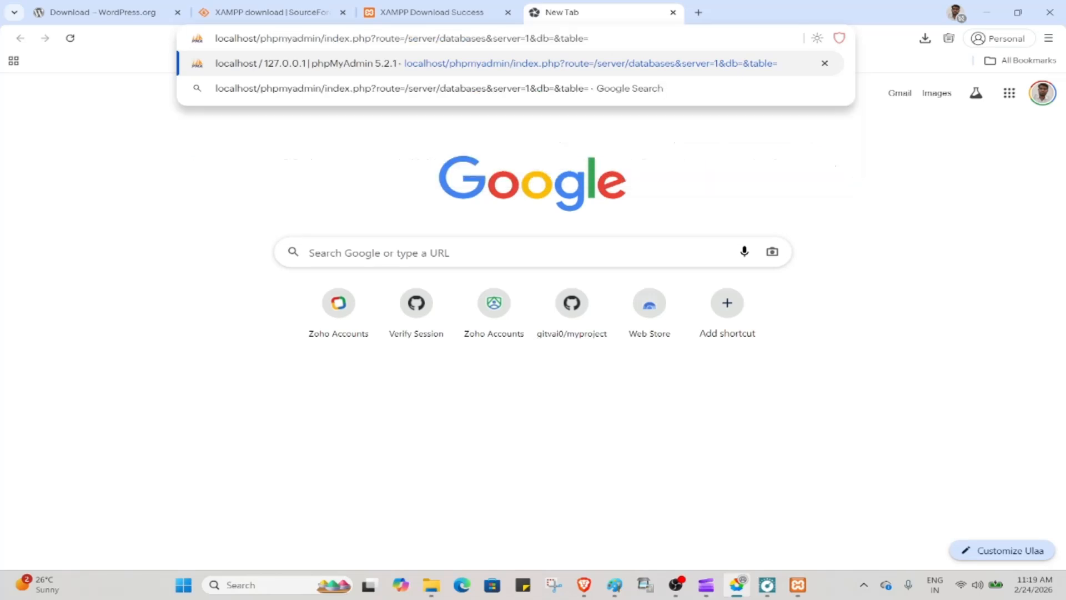
key(BackSpace)
key(BackSpace)
key(BackSpace)
key(BackSpace)
key(BackSpace)
key(BackSpace)
key(BackSpace)
key(BackSpace)
key(BackSpace)
key(BackSpace)
key(BackSpace)
key(BackSpace)
key(BackSpace)
key(BackSpace)
key(BackSpace)
key(BackSpace)
key(BackSpace)
key(BackSpace)
key(BackSpace)
key(BackSpace)
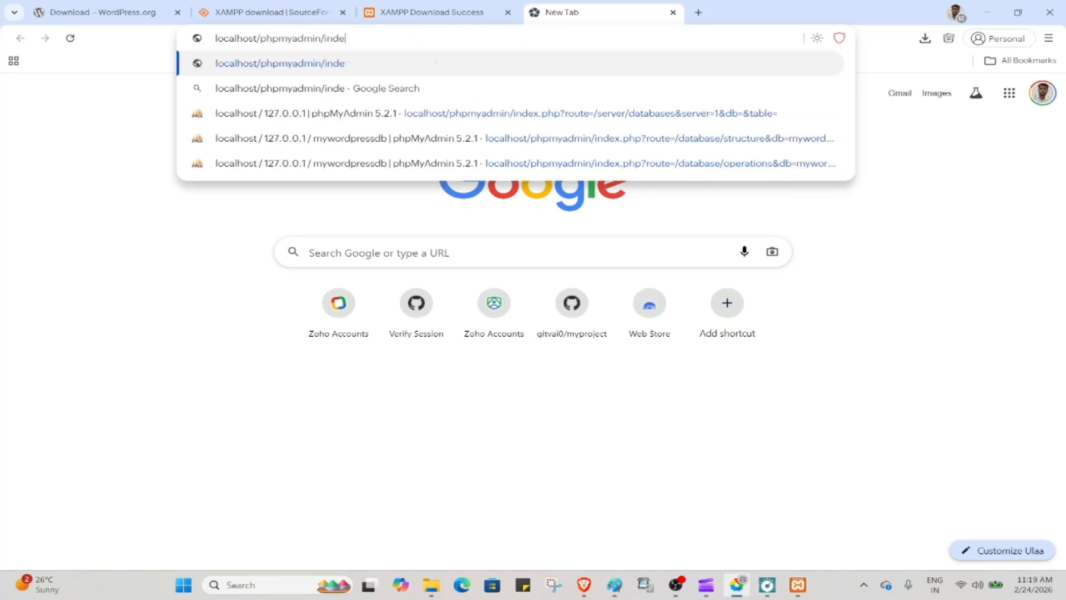
key(BackSpace)
key(BackSpace)
key(BackSpace)
key(BackSpace)
key(BackSpace)
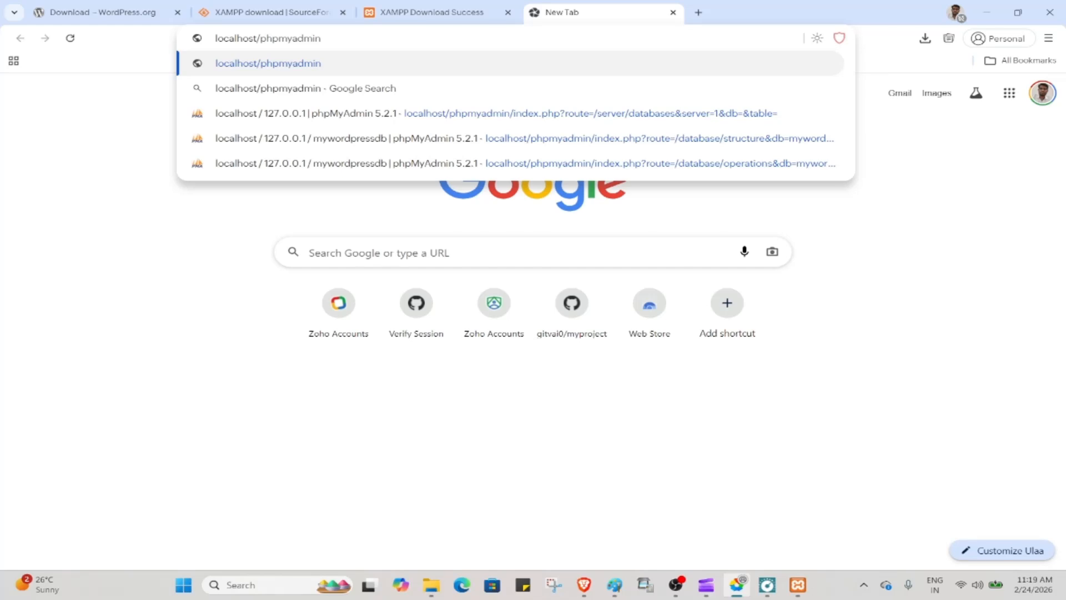
key(Return)
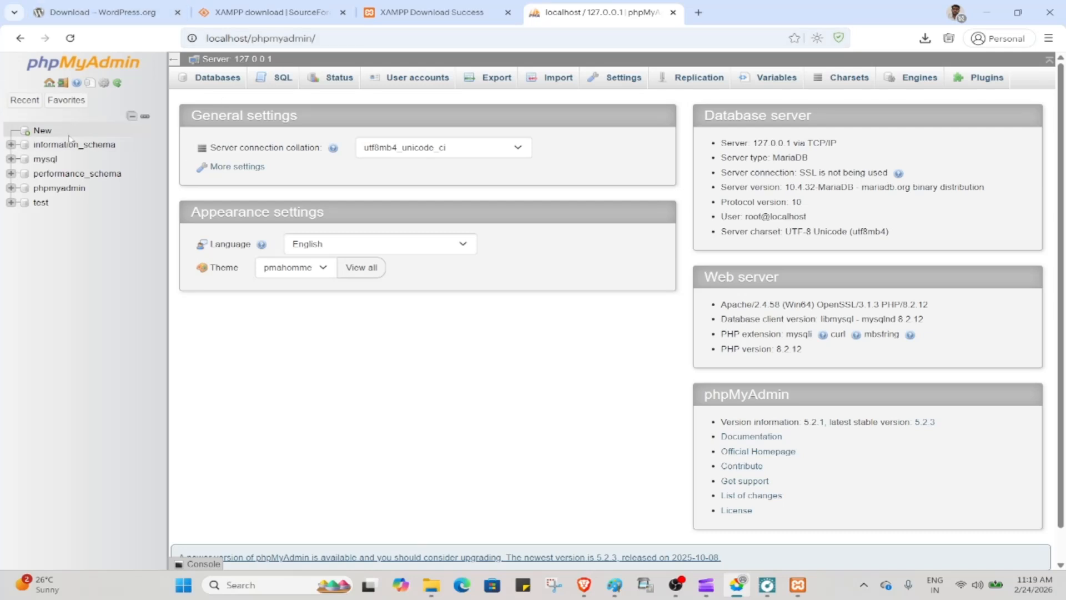
Create an empty database named amazonedb in phpMyAdmin, then open a fresh browser tab
click(47, 133)
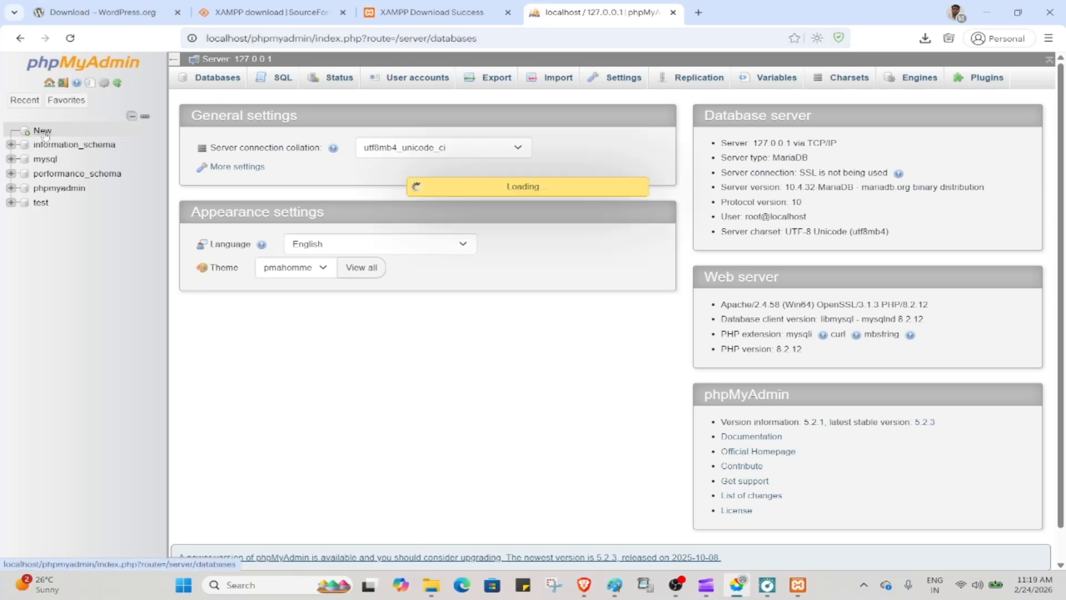
click(245, 181)
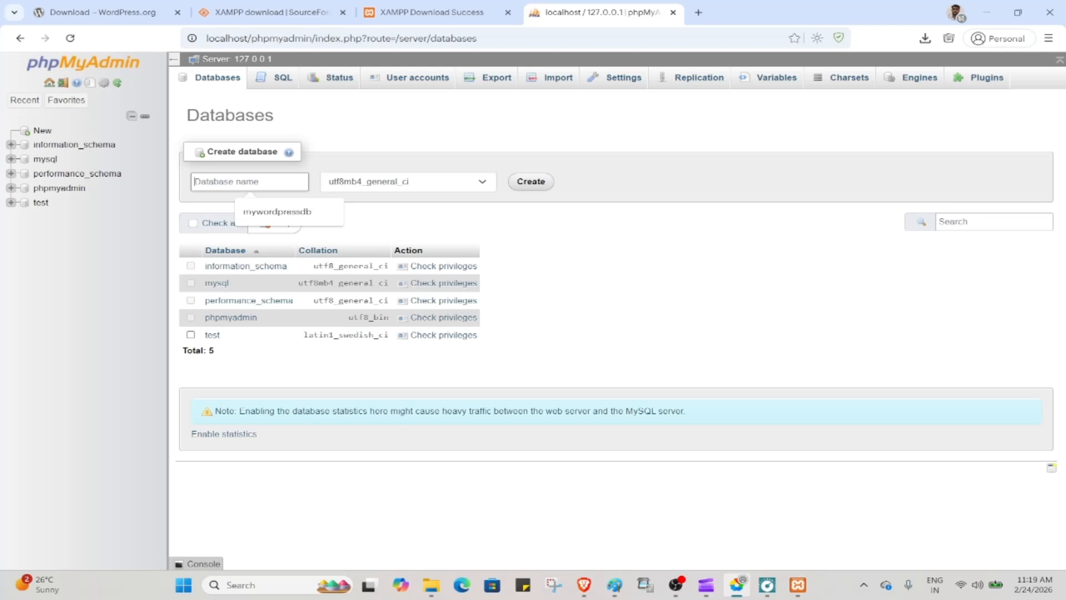
text(ama)
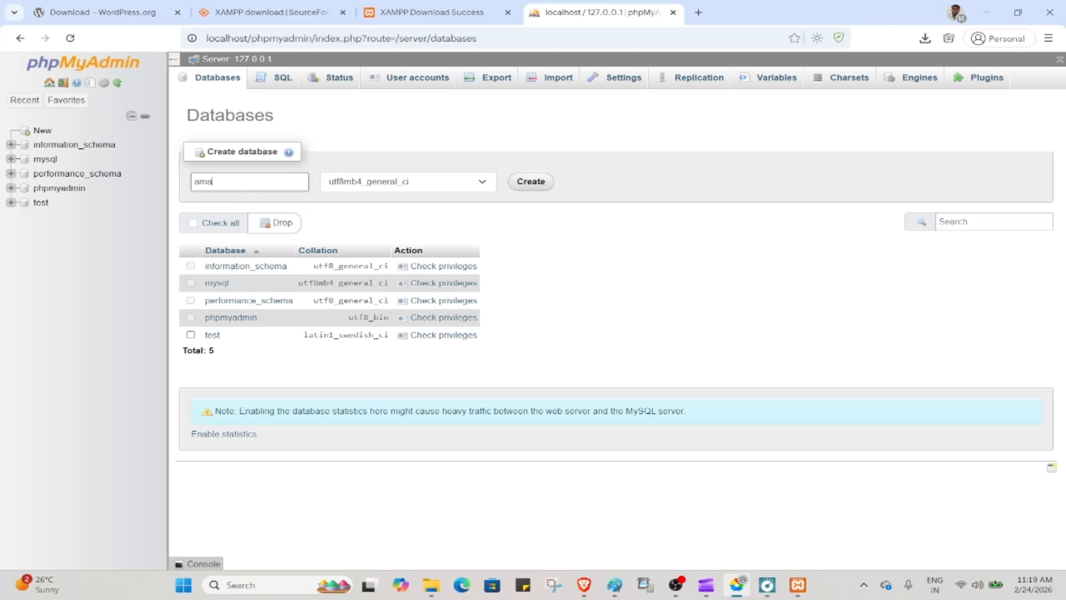
text(zonedb)
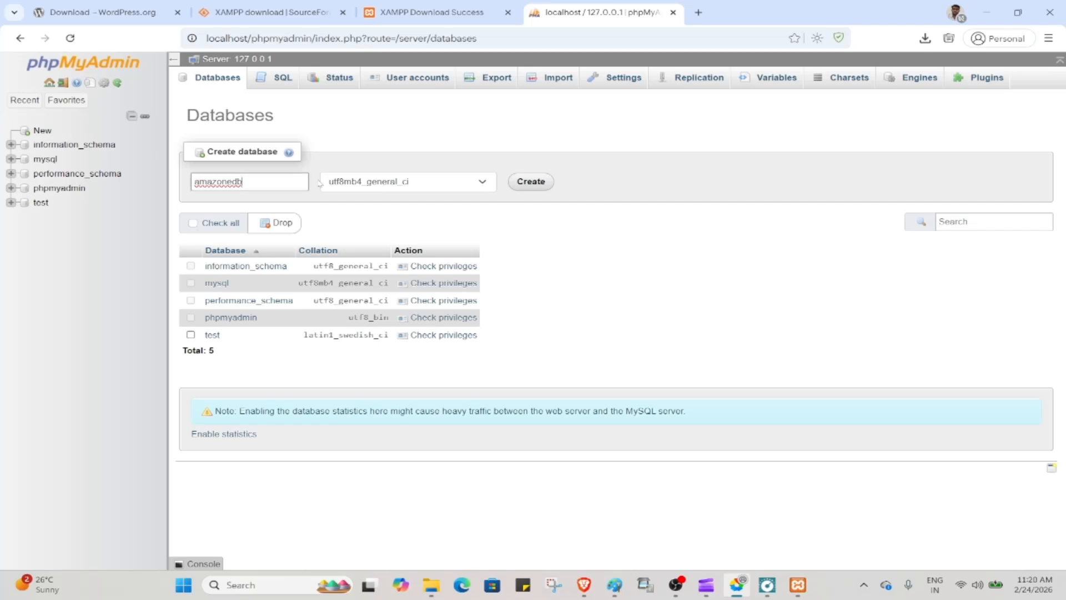
click(537, 183)
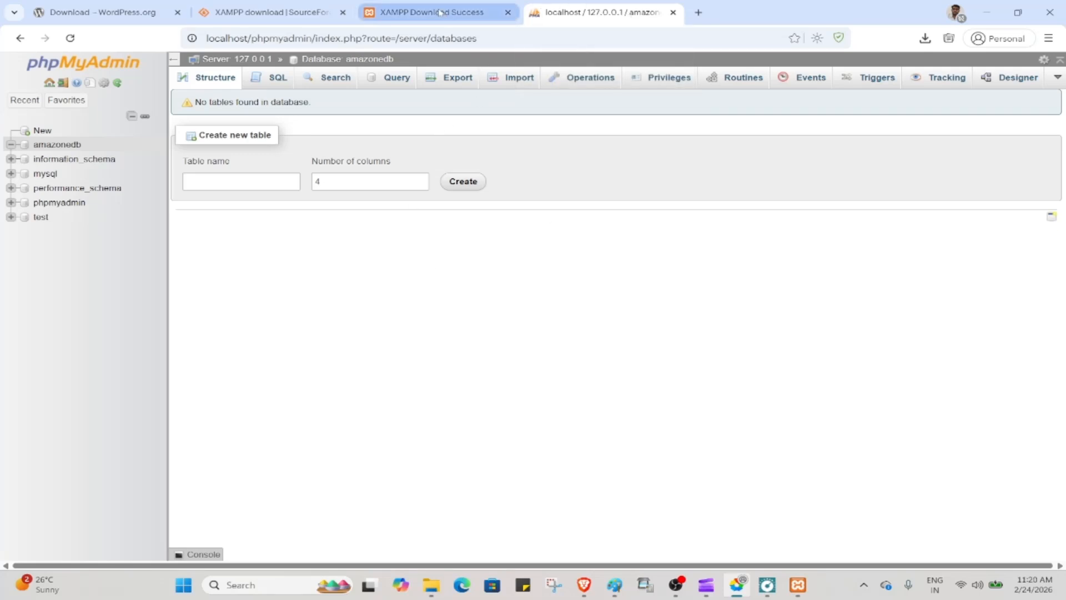
click(706, 12)
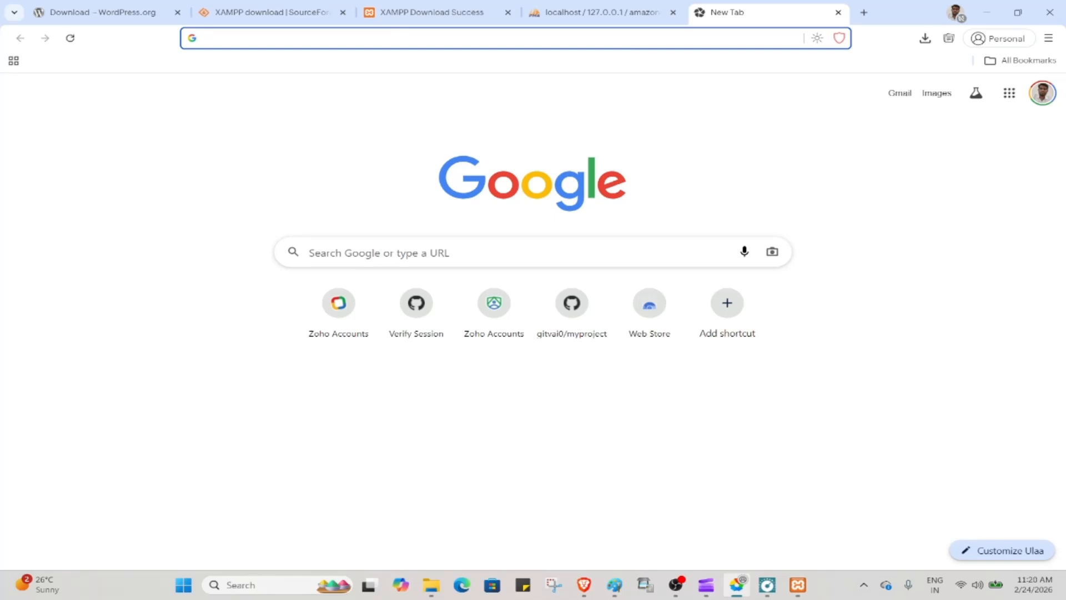
Go to localhost/amazone to launch the WordPress setup wizard
text(am)
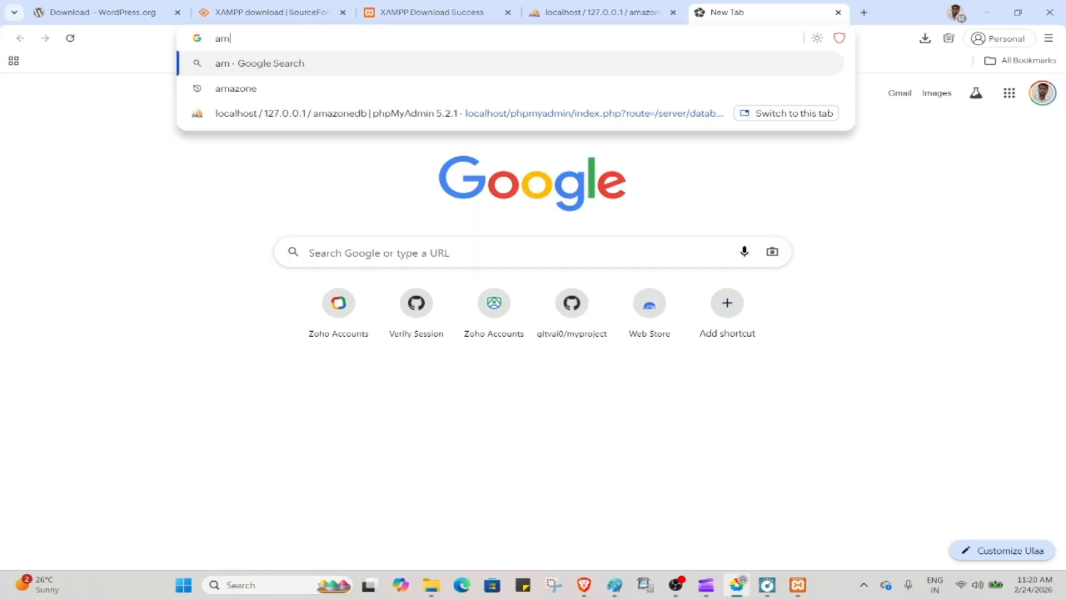
key(BackSpace)
key(BackSpace)
text(lo)
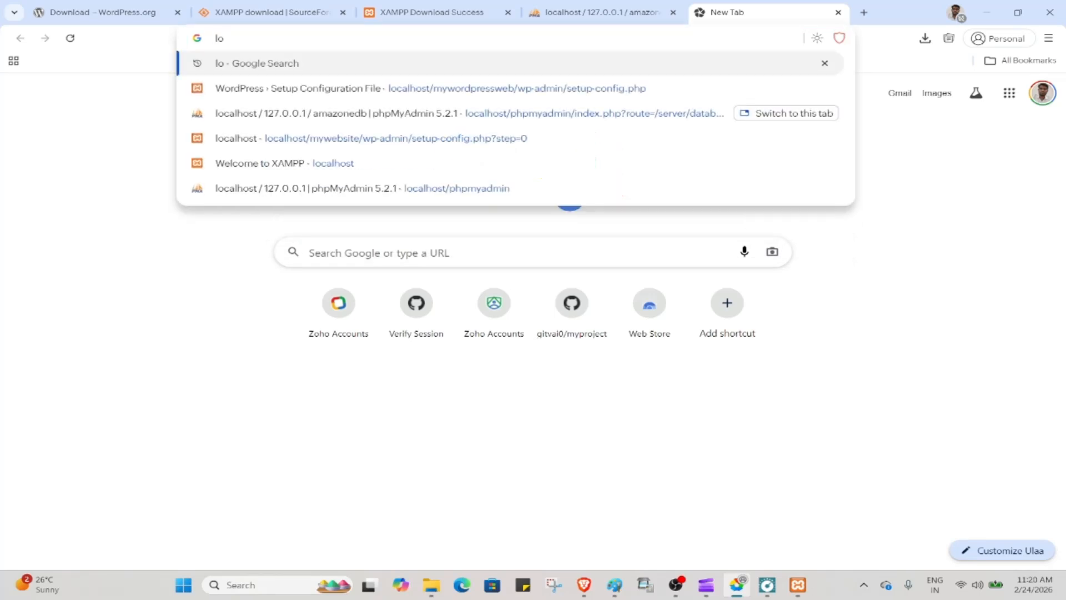
text(cal)
key(Right)
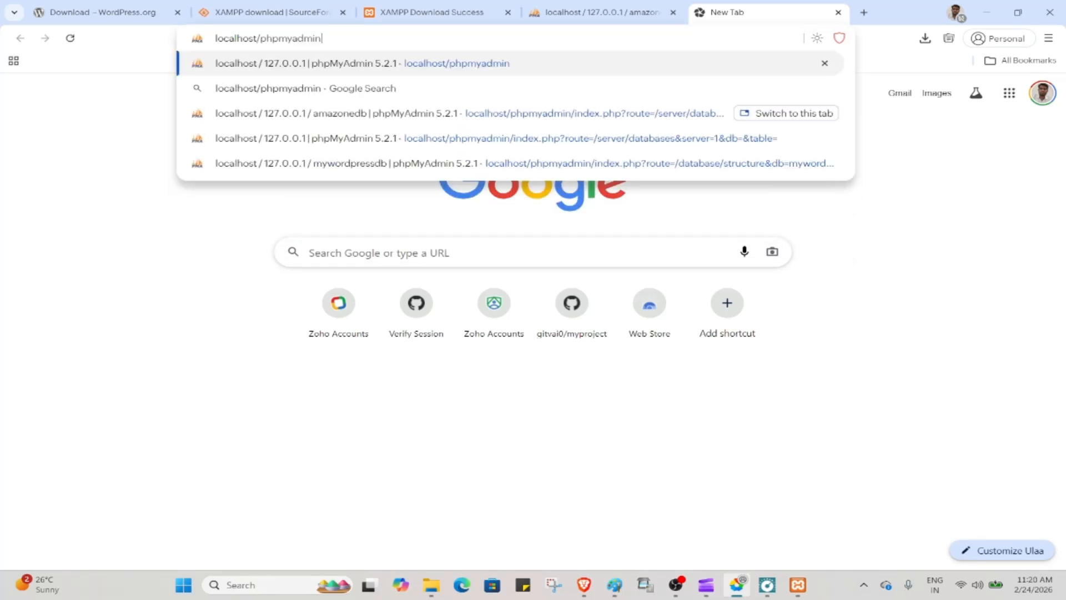
key(BackSpace)
key(BackSpace)
key(BackSpace)
key(BackSpace)
key(BackSpace)
key(BackSpace)
key(BackSpace)
key(BackSpace)
key(BackSpace)
key(BackSpace)
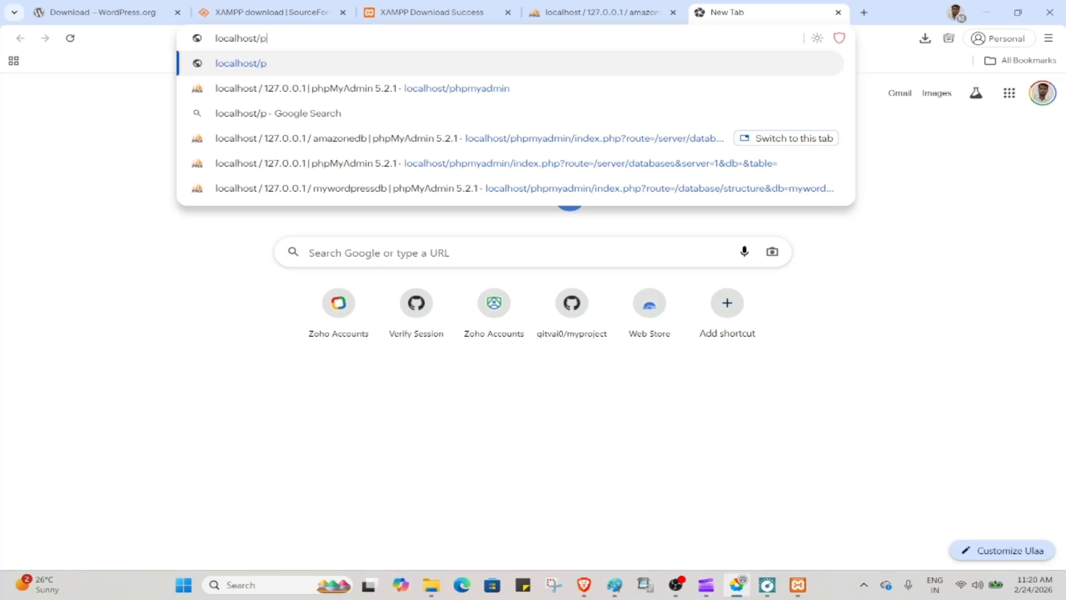
text(ama)
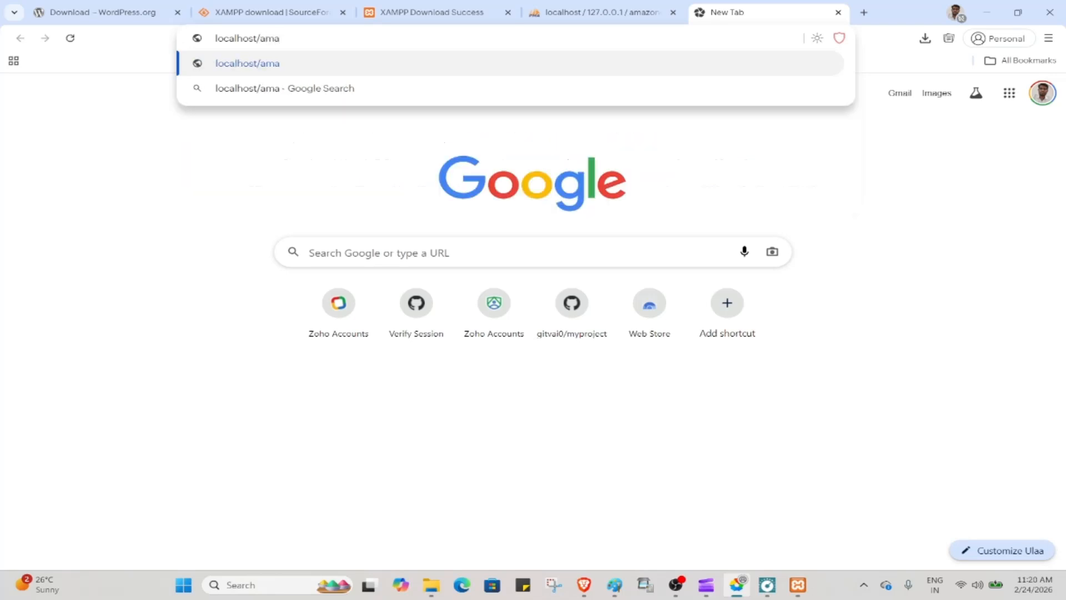
text(zone)
key(Return)
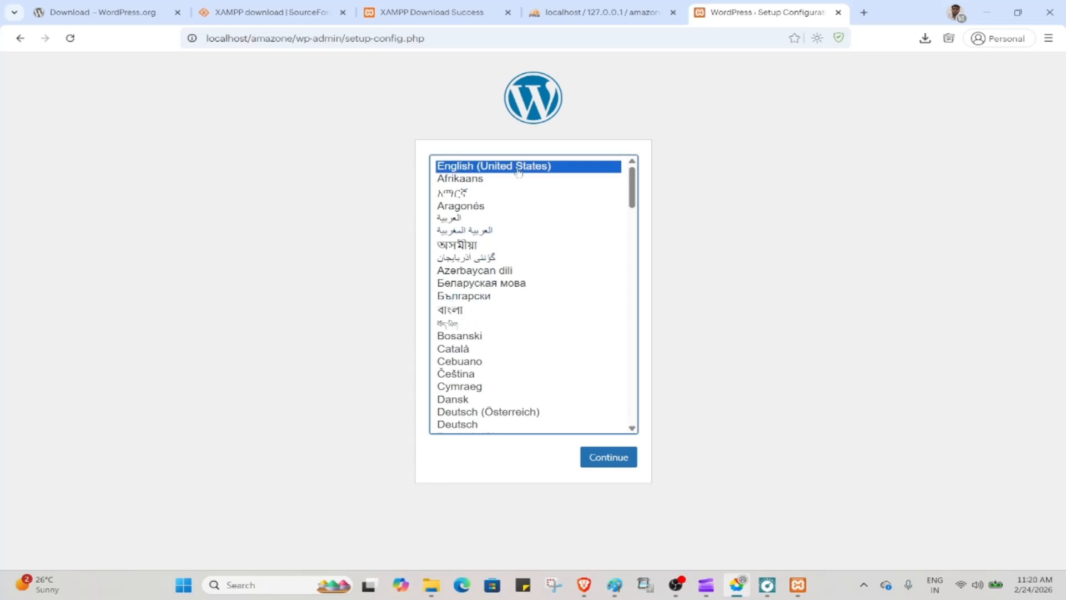
Keep English (United States) and move past the welcome page to the database details form
click(599, 463)
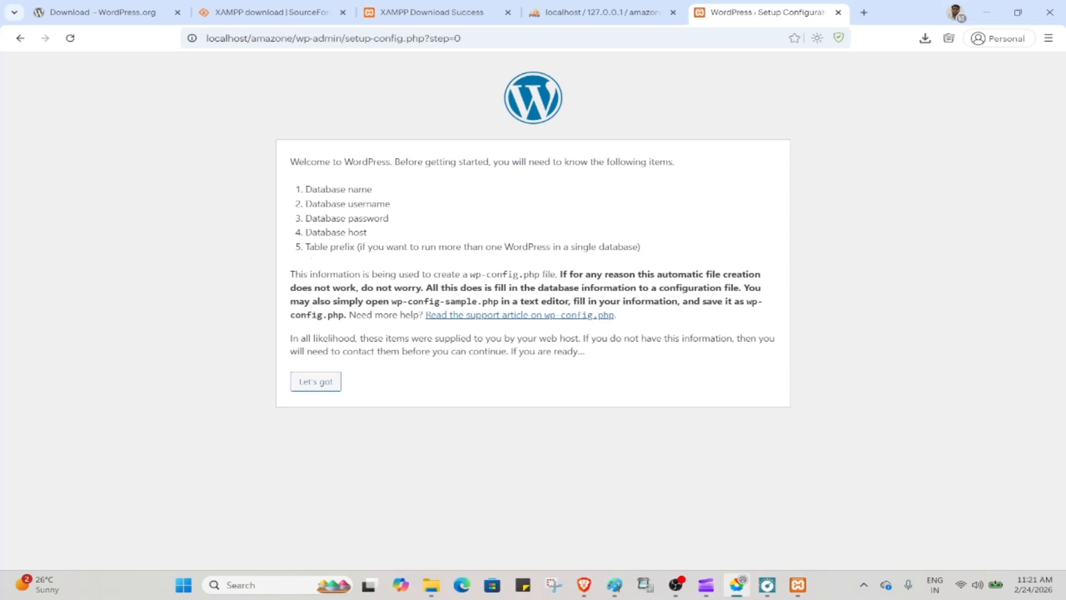
click(315, 382)
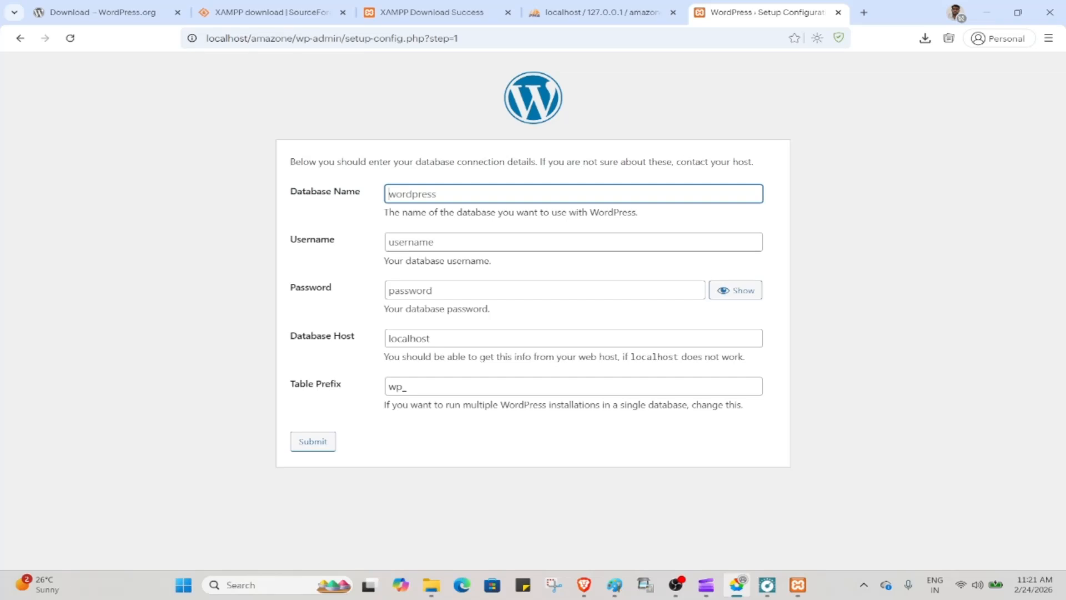
Enter database name amazonedb and a database username, then submit the connection details
click(489, 193)
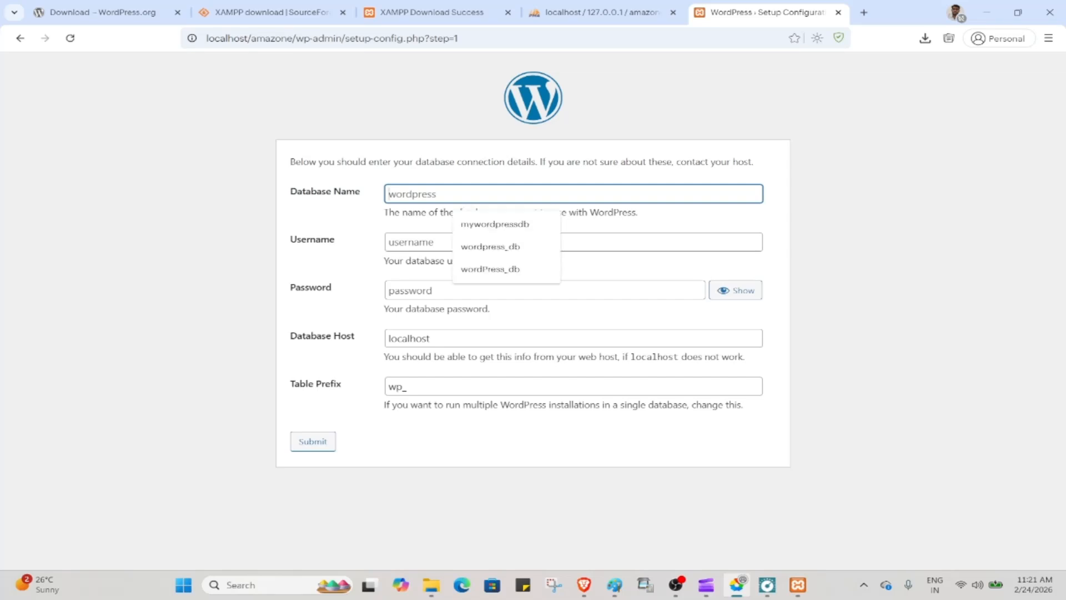
text(ama)
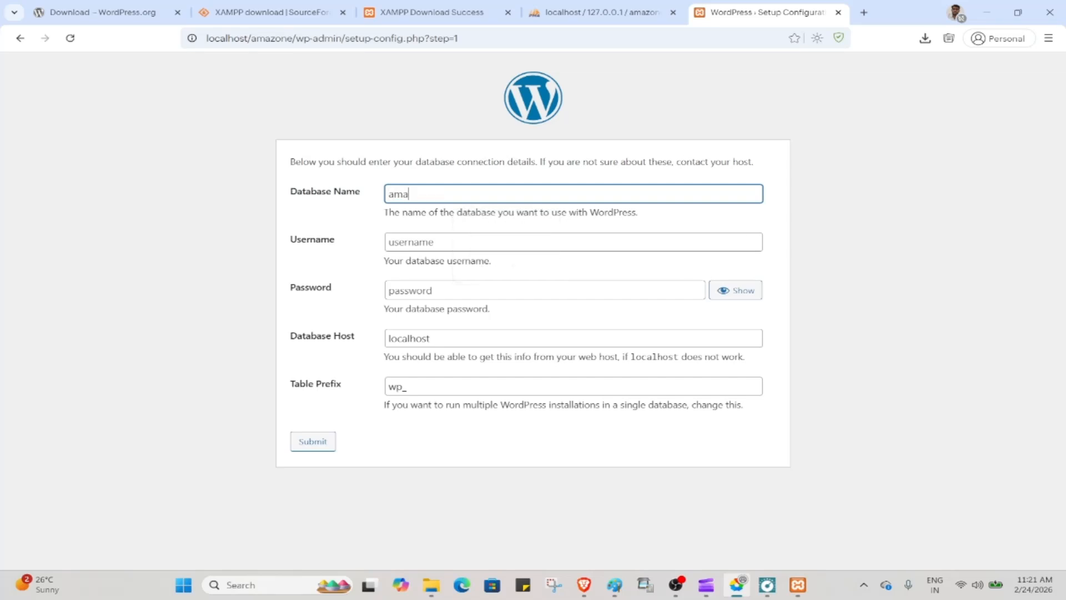
text(zonedb)
click(434, 242)
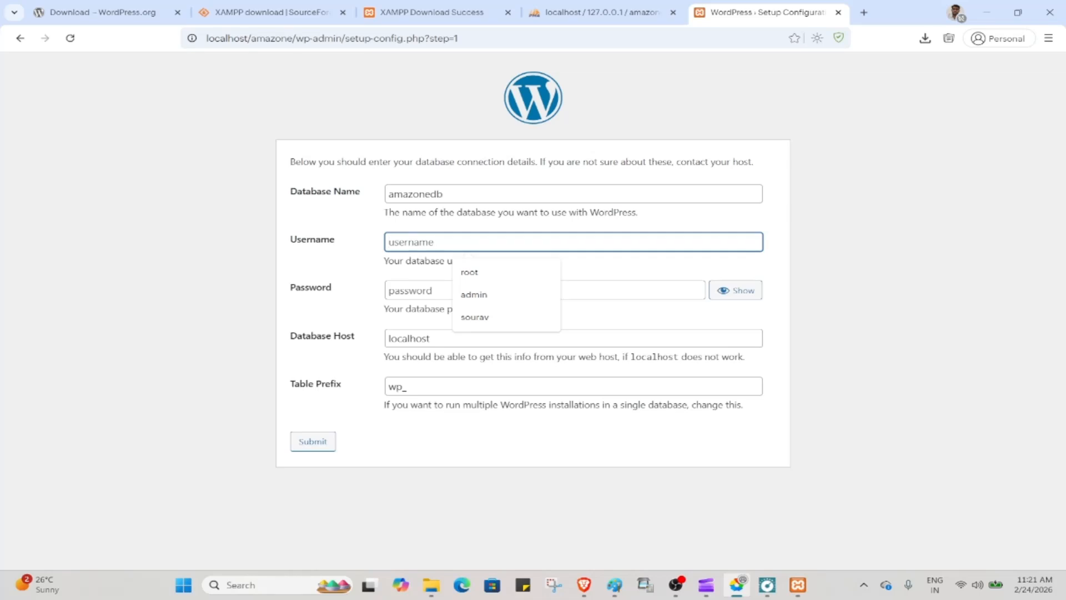
text(sourav)
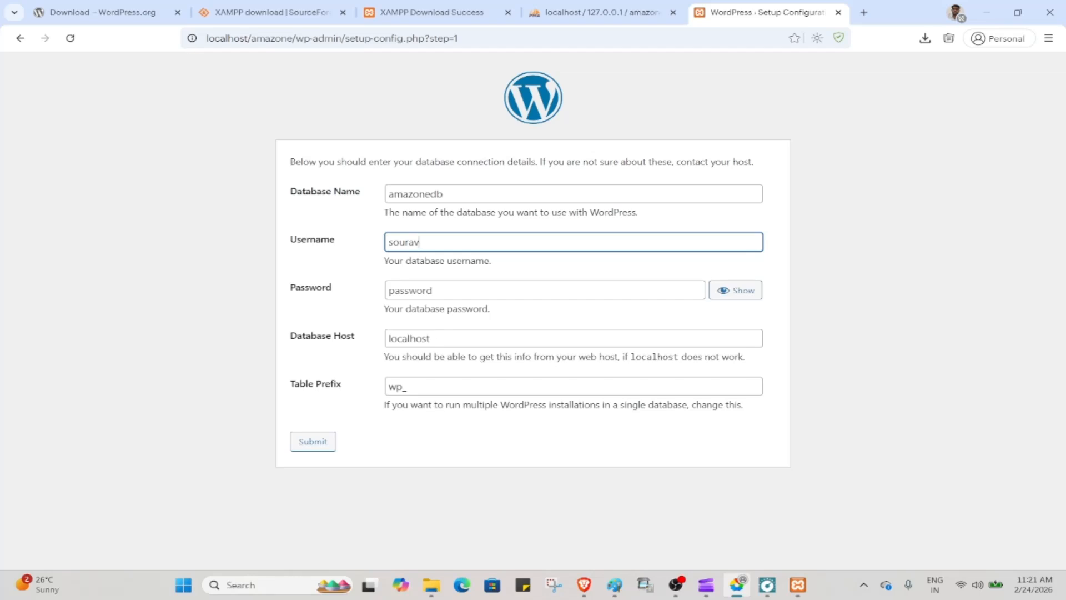
click(312, 442)
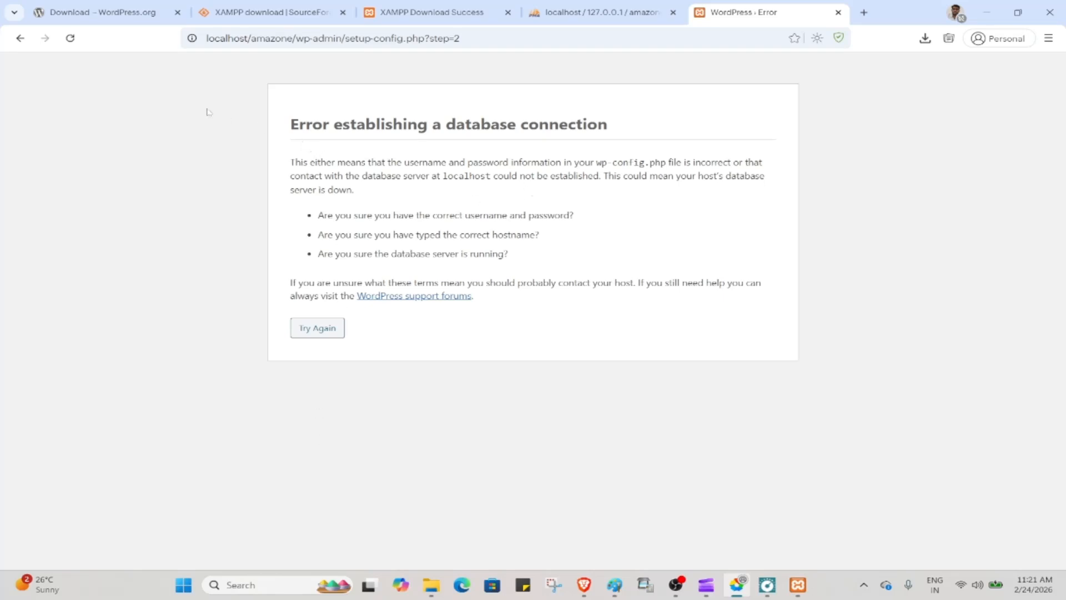
Return to the connection form and double-check the amazonedb database in phpMyAdmin
click(21, 39)
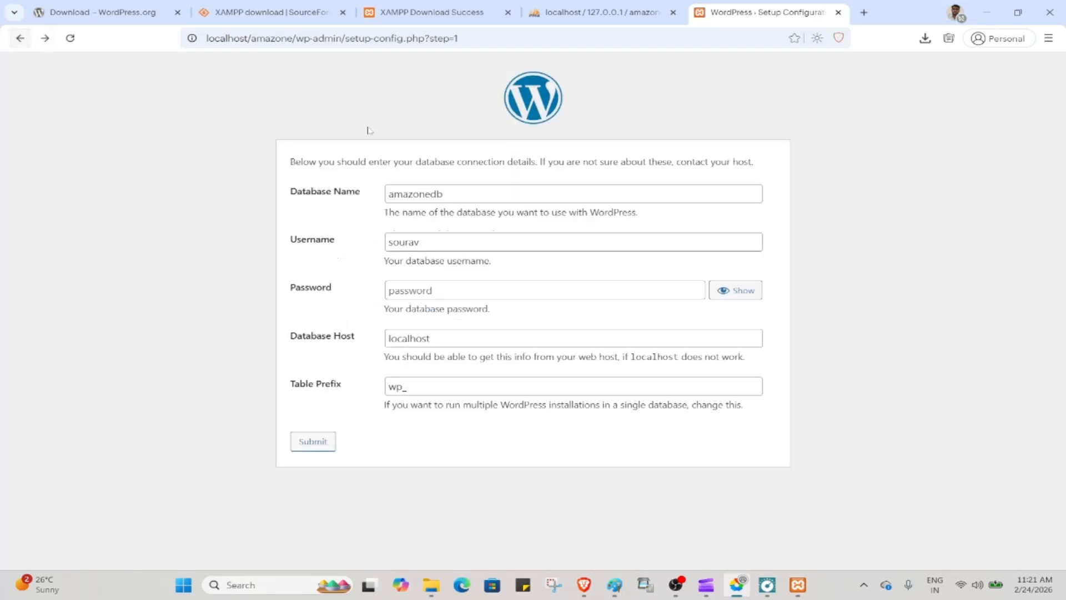
click(590, 4)
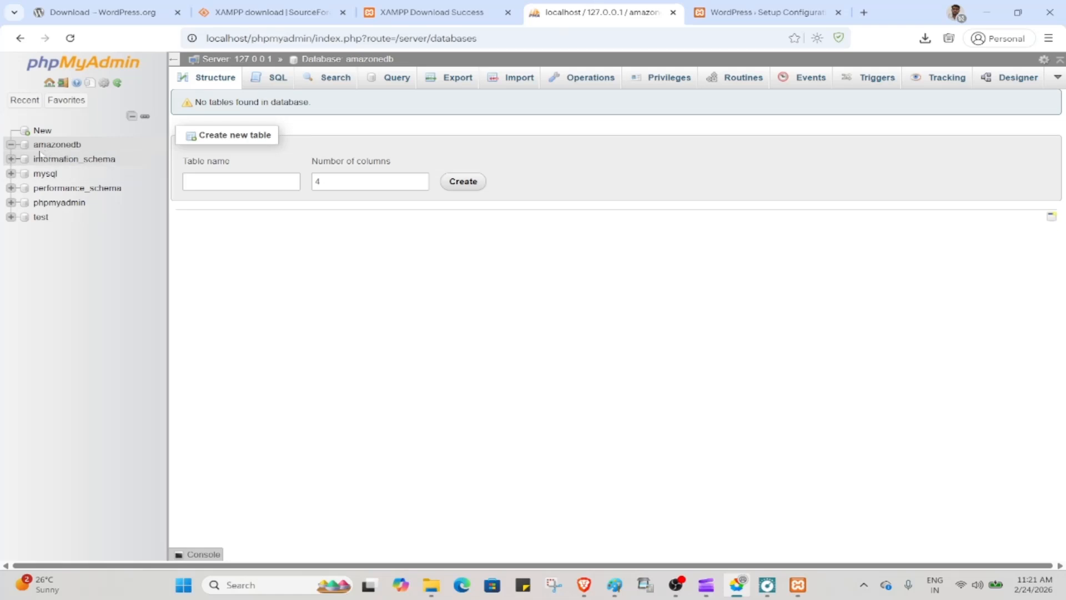
click(733, 5)
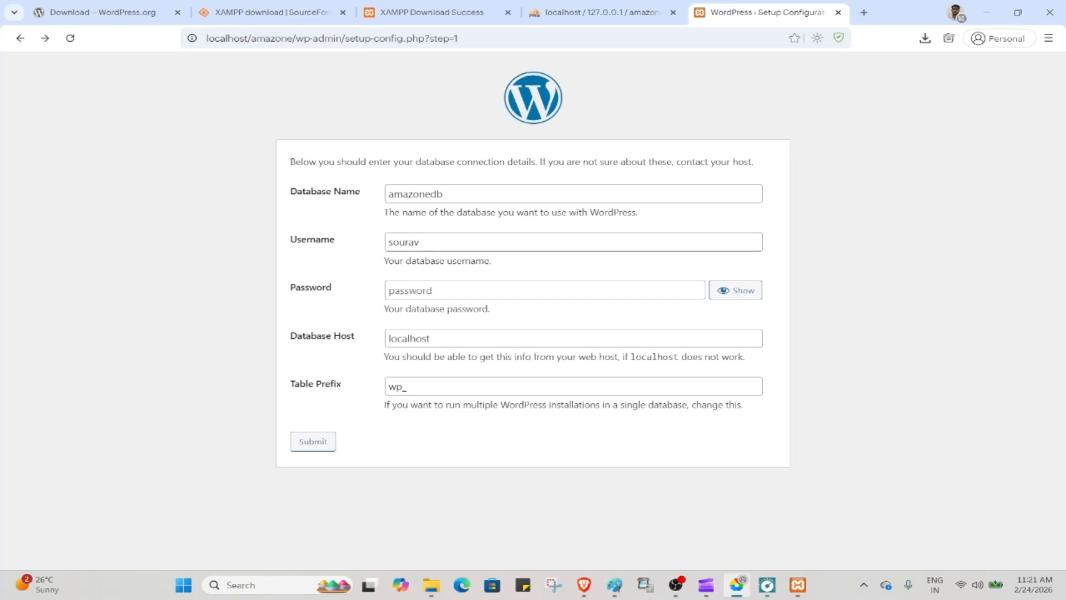
click(611, 11)
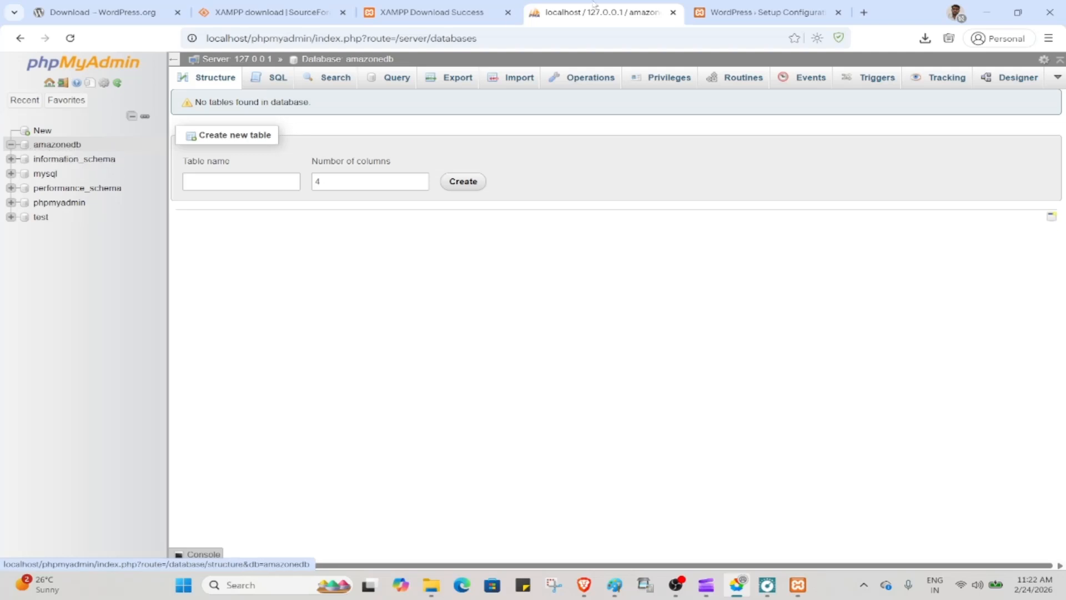
click(771, 12)
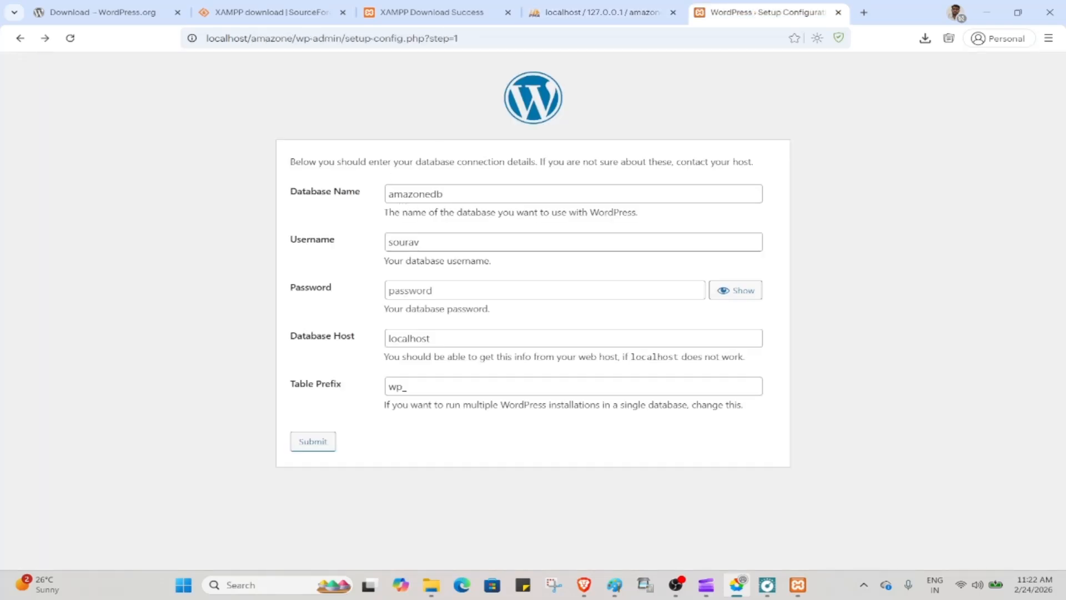
Change the database username to root, leaving the password blank
click(420, 242)
key(BackSpace)
key(BackSpace)
key(BackSpace)
key(BackSpace)
key(BackSpace)
key(BackSpace)
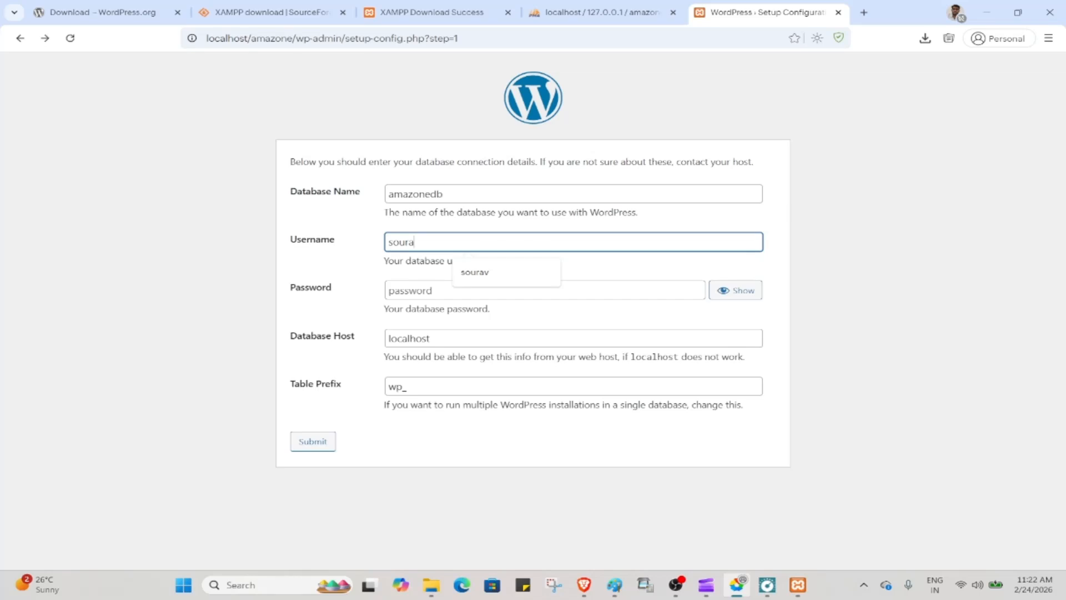
text(root)
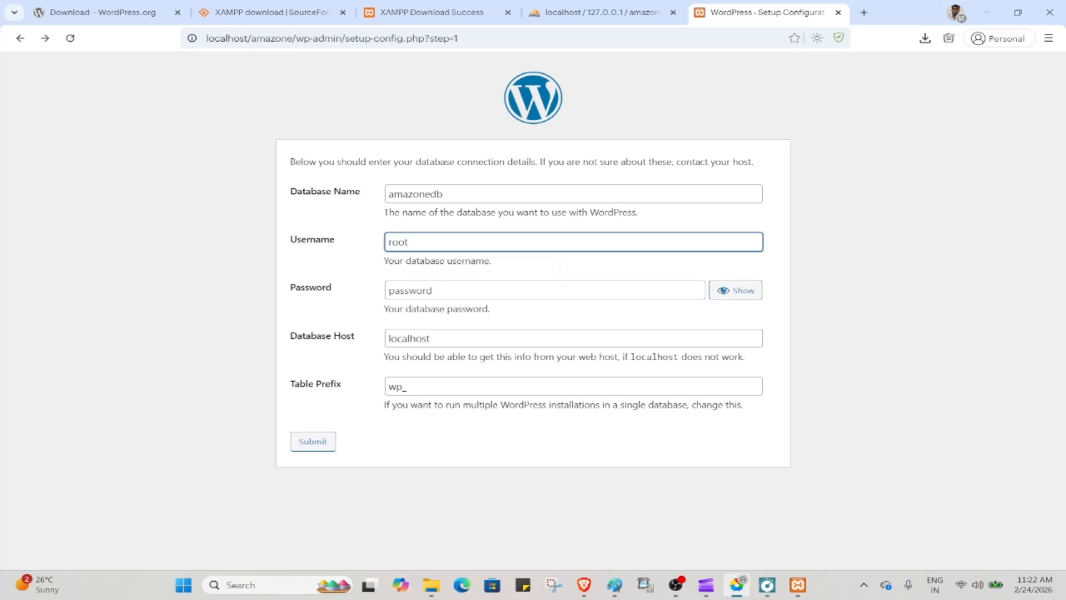
click(544, 291)
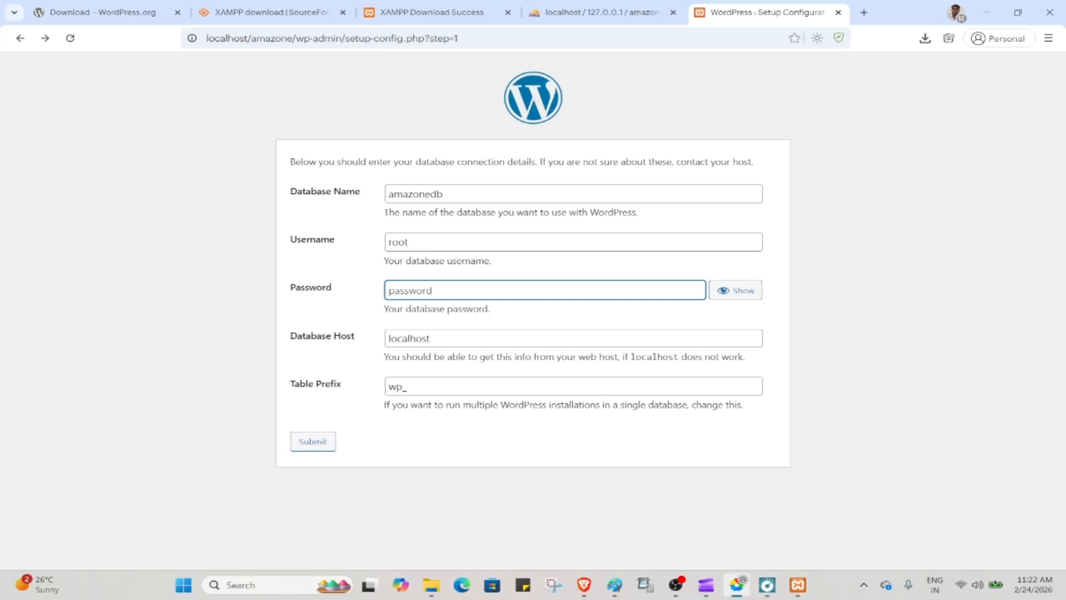
Submit the corrected connection, start the installation, and set Site Title to amazone-site
click(316, 445)
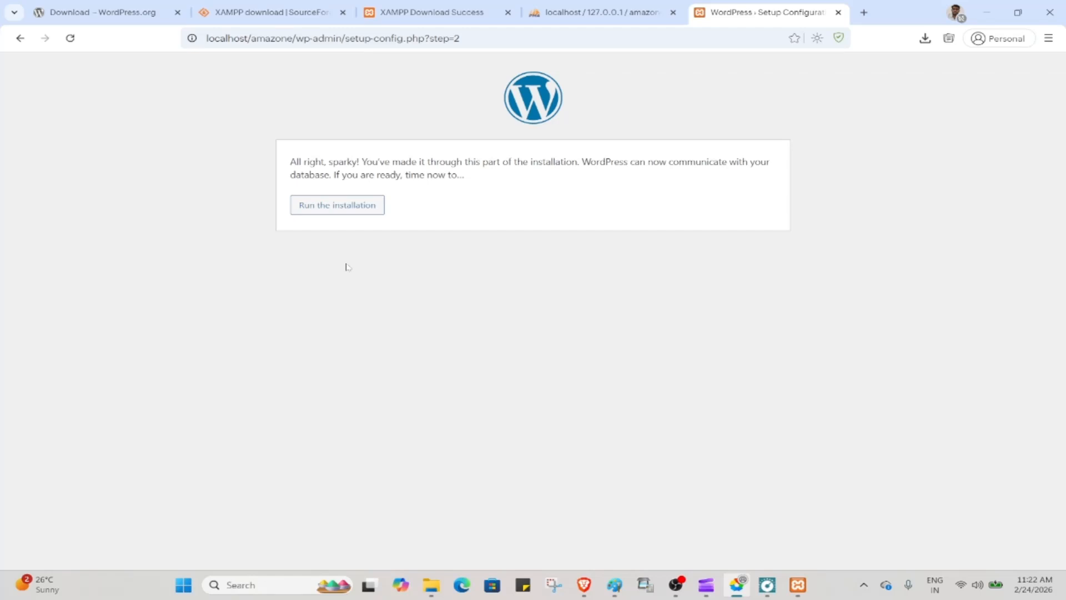
click(360, 205)
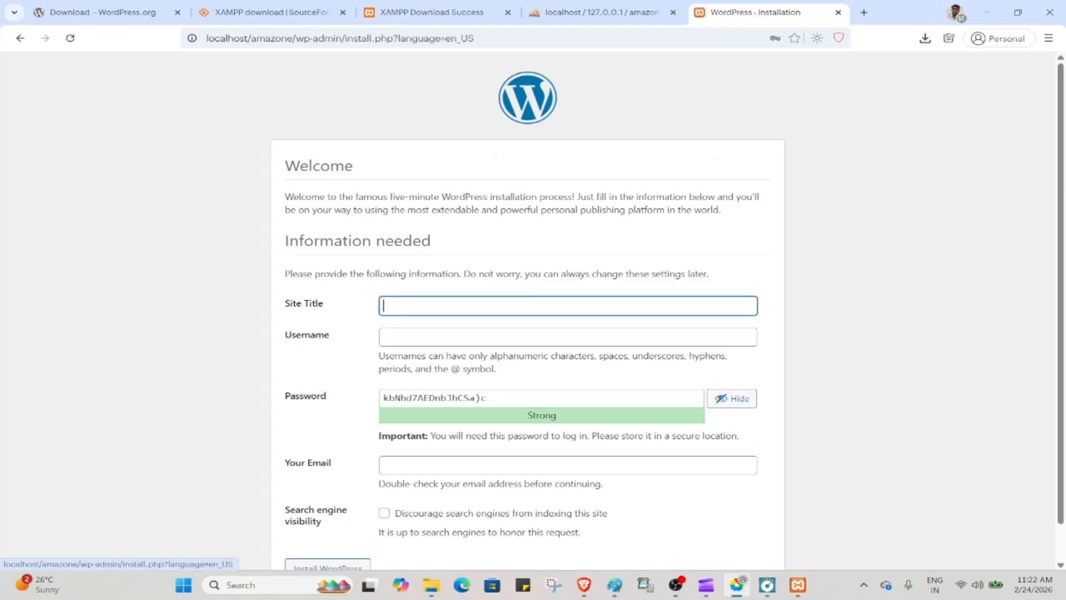
click(489, 306)
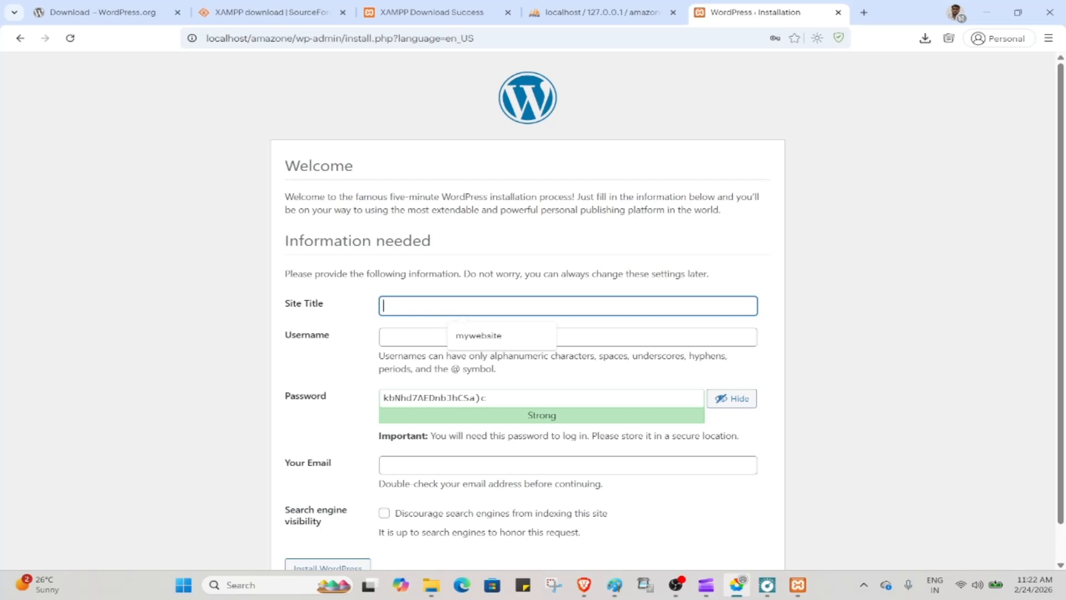
text(amazo)
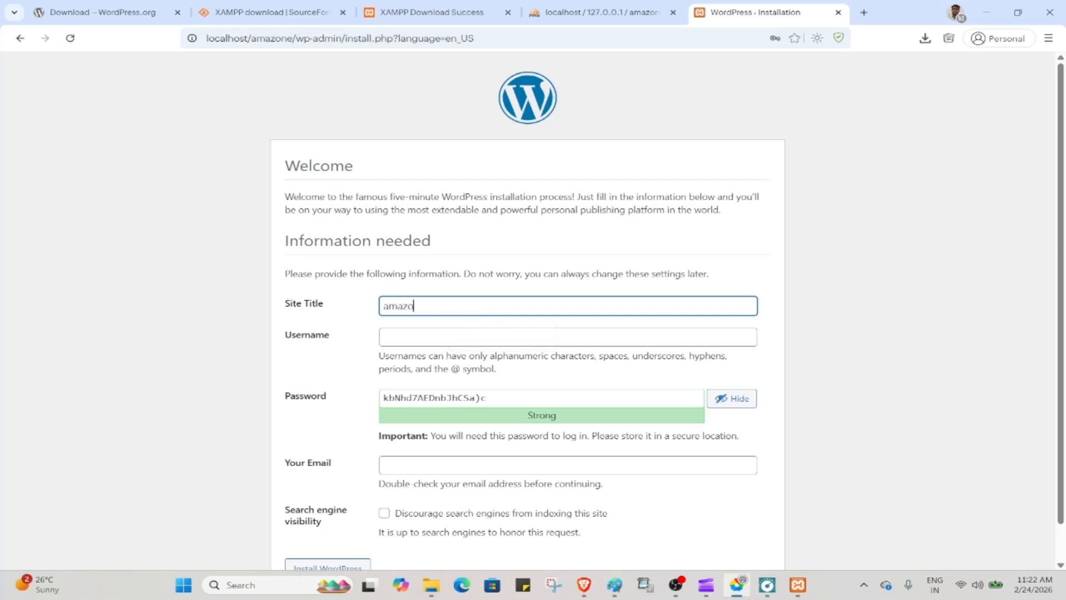
text(ne site)
click(428, 306)
key(BackSpace)
text(-)
Fill the admin username from the saved autofill suggestion
key(Tab)
key(Down)
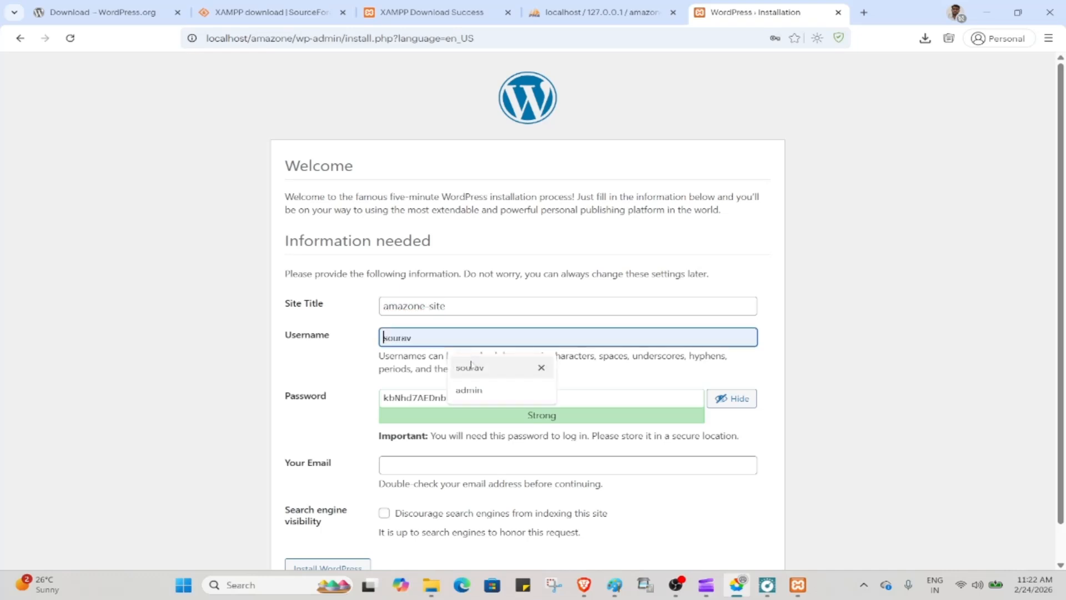
key(Return)
scroll(668, 311, down, 1)
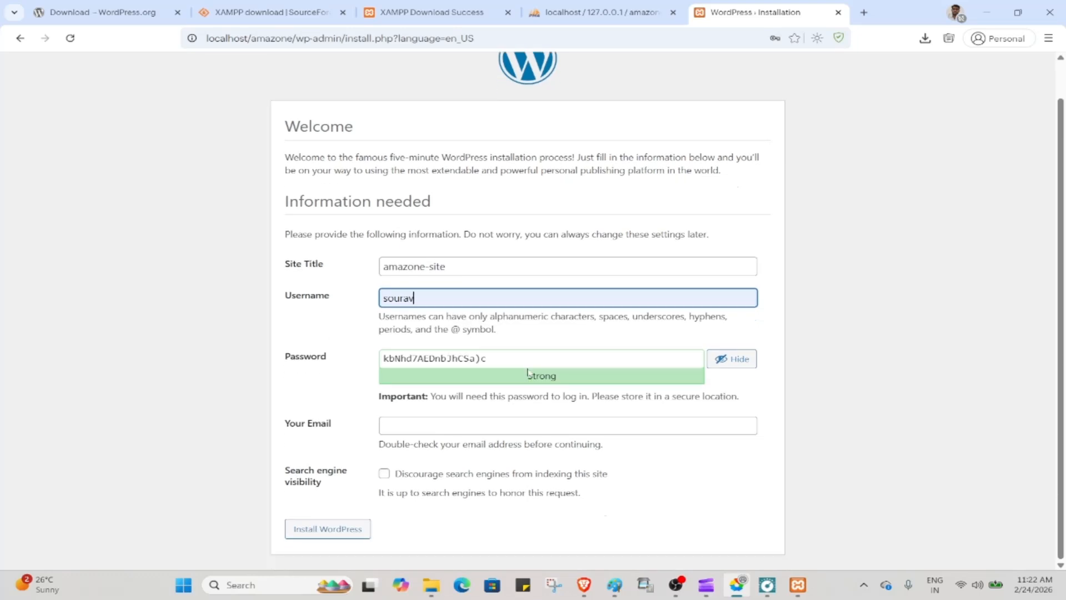
Replace the generated password with a custom weak password and confirm its use
click(488, 358)
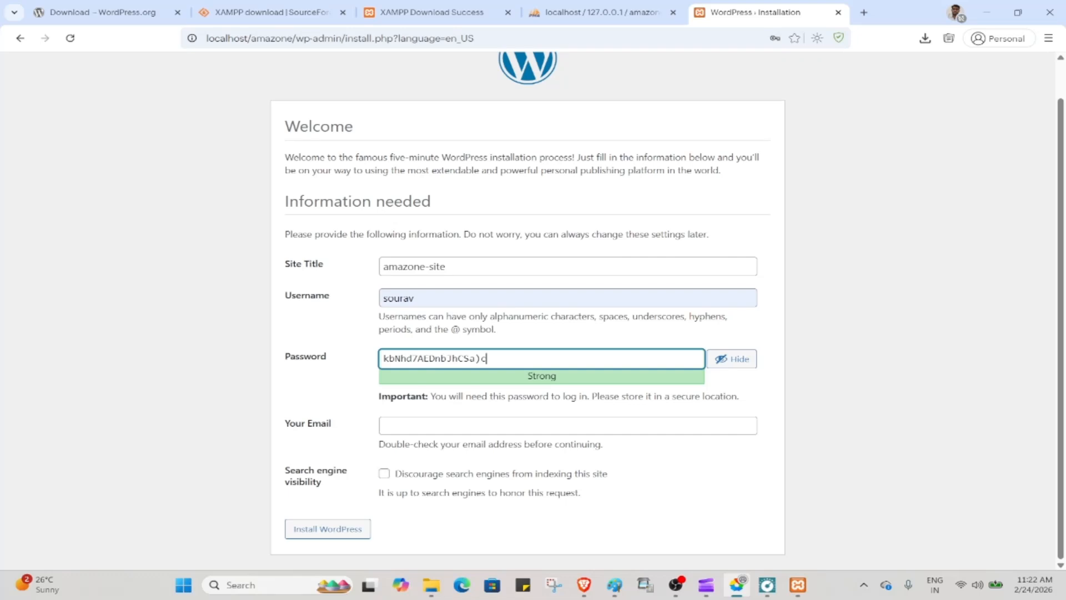
key(ctrl+a)
key(BackSpace)
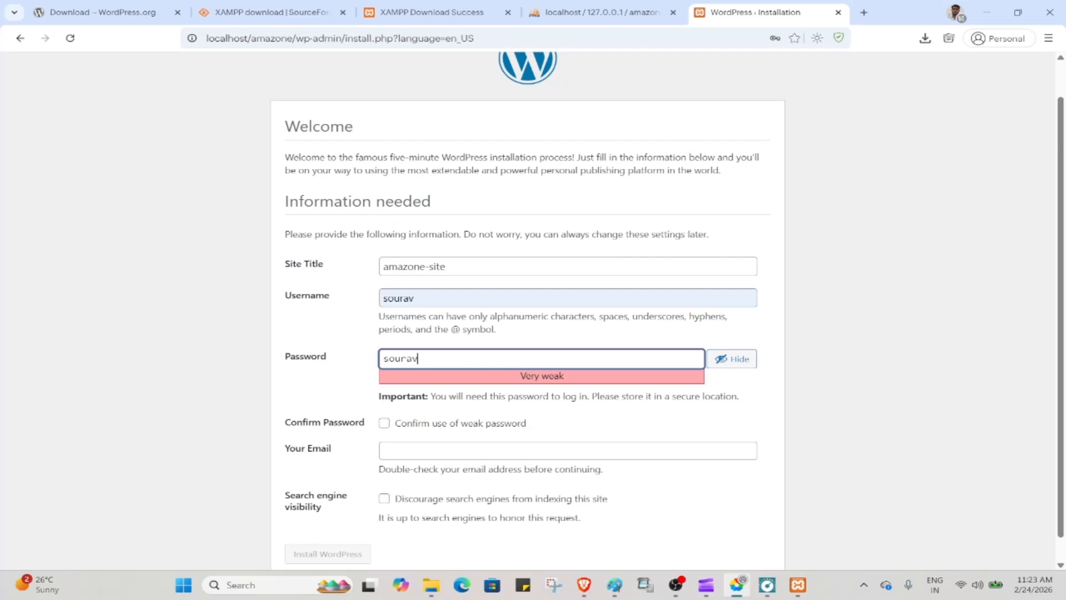
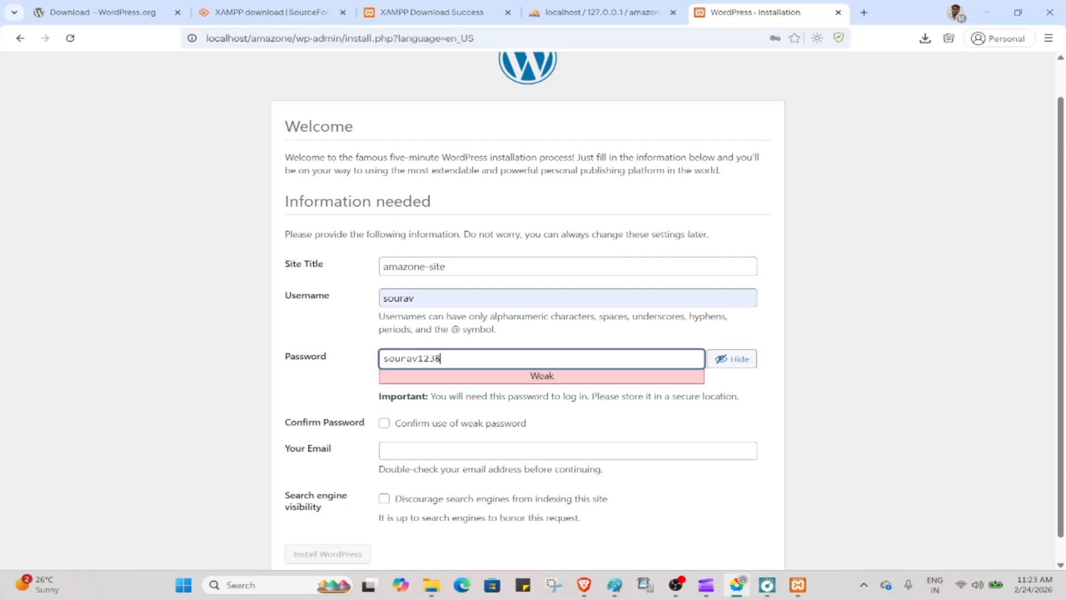
click(384, 423)
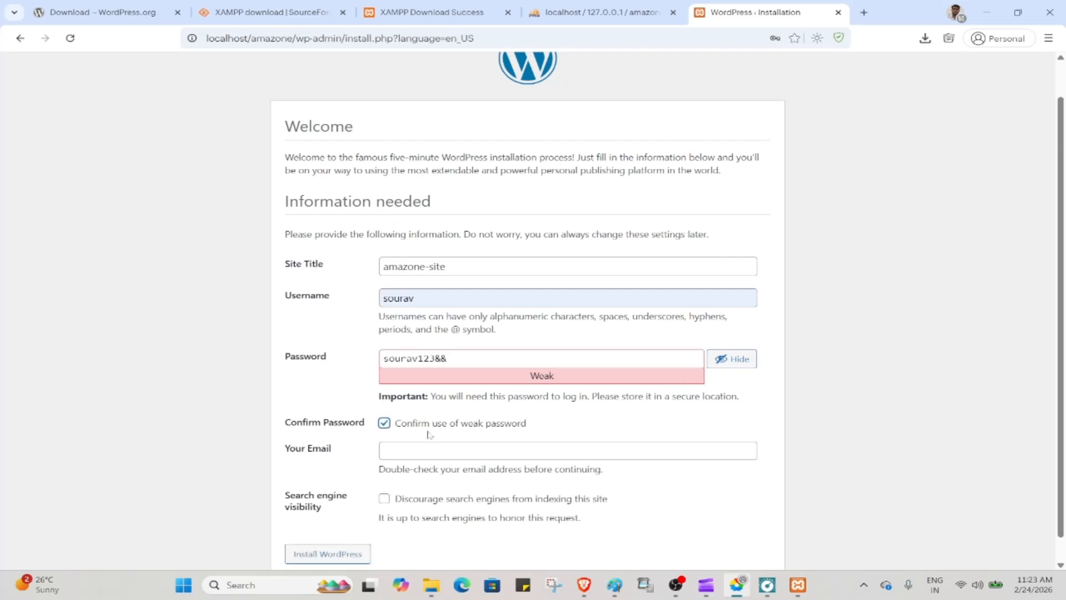
Fill the admin e-mail from the saved suggestion and submit Install WordPress
click(422, 450)
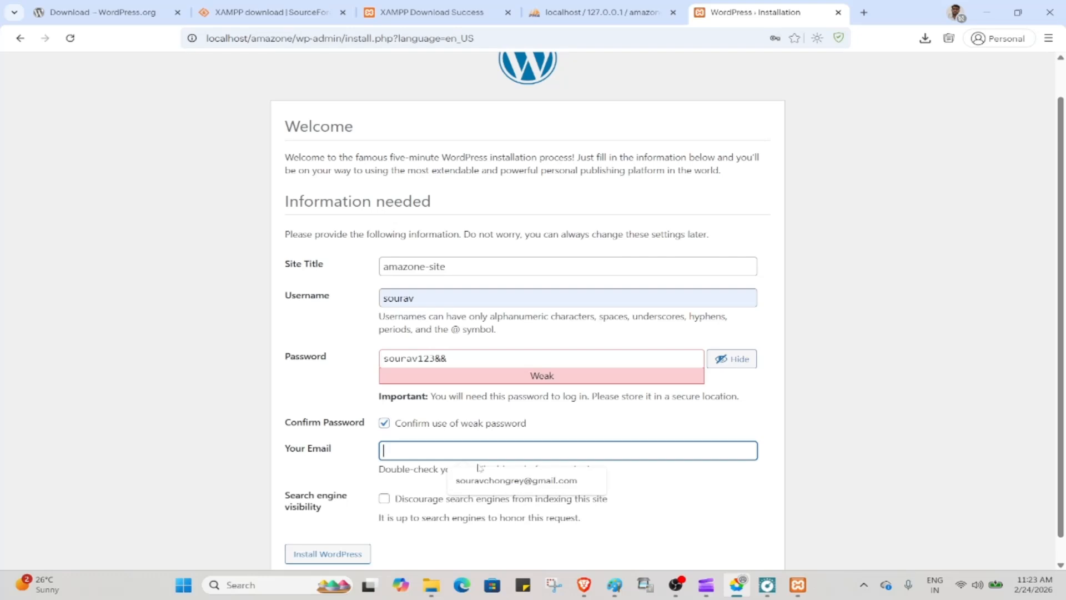
click(484, 481)
scroll(608, 412, down, 1)
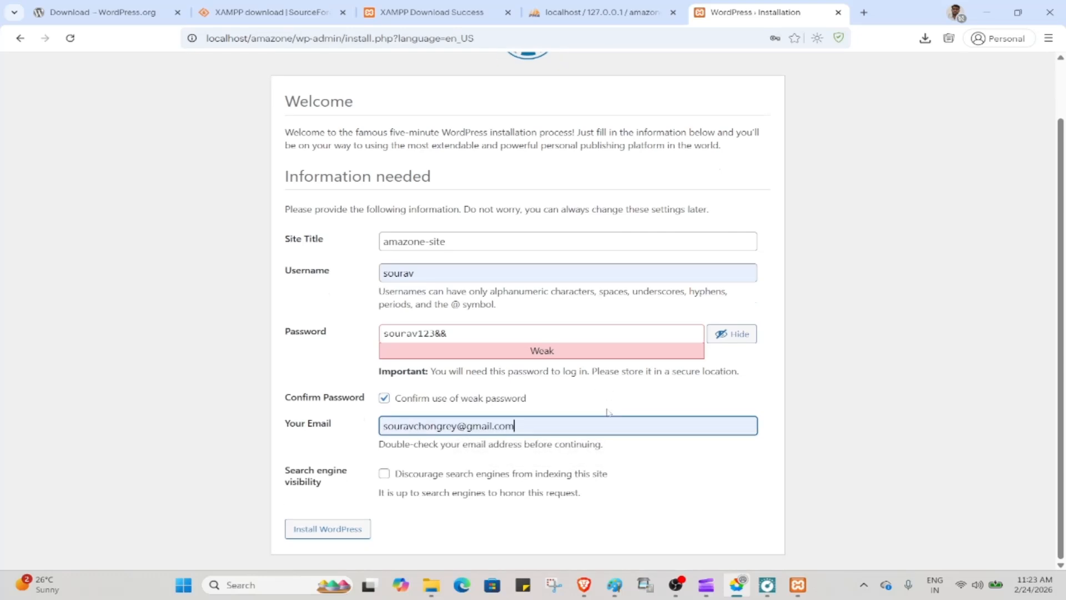
click(320, 534)
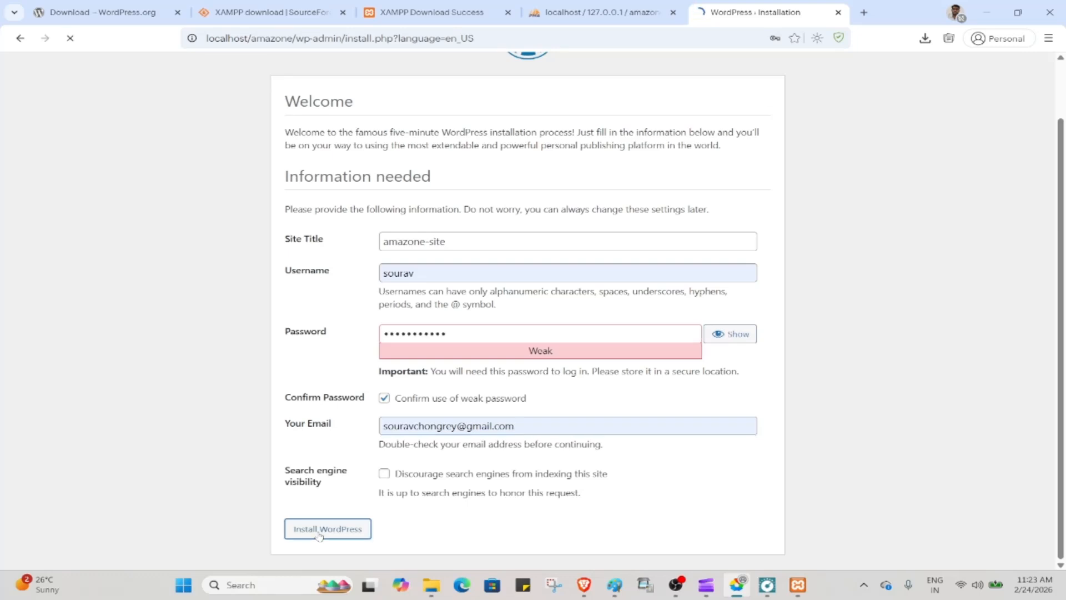
click(732, 337)
Log in to the amazone-site dashboard with the saved username and the admin password
click(488, 333)
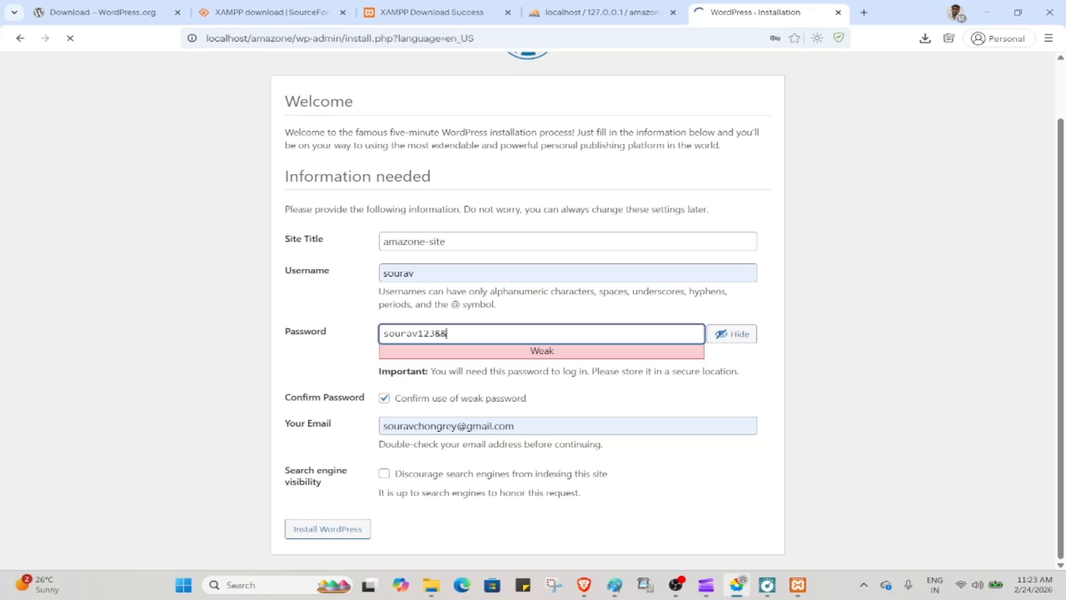
key(BackSpace)
key(BackSpace)
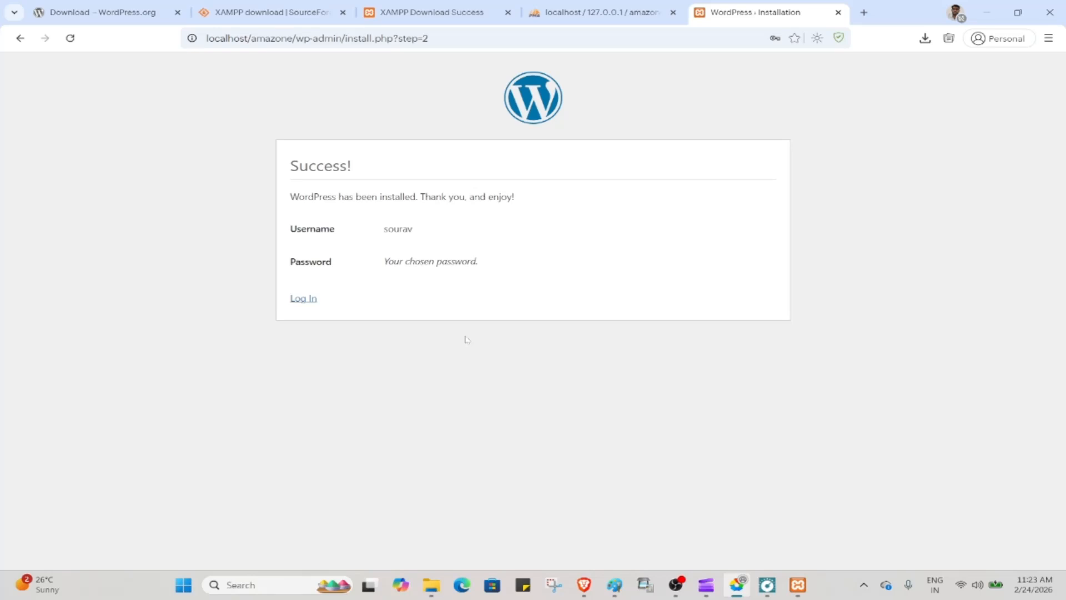
click(305, 299)
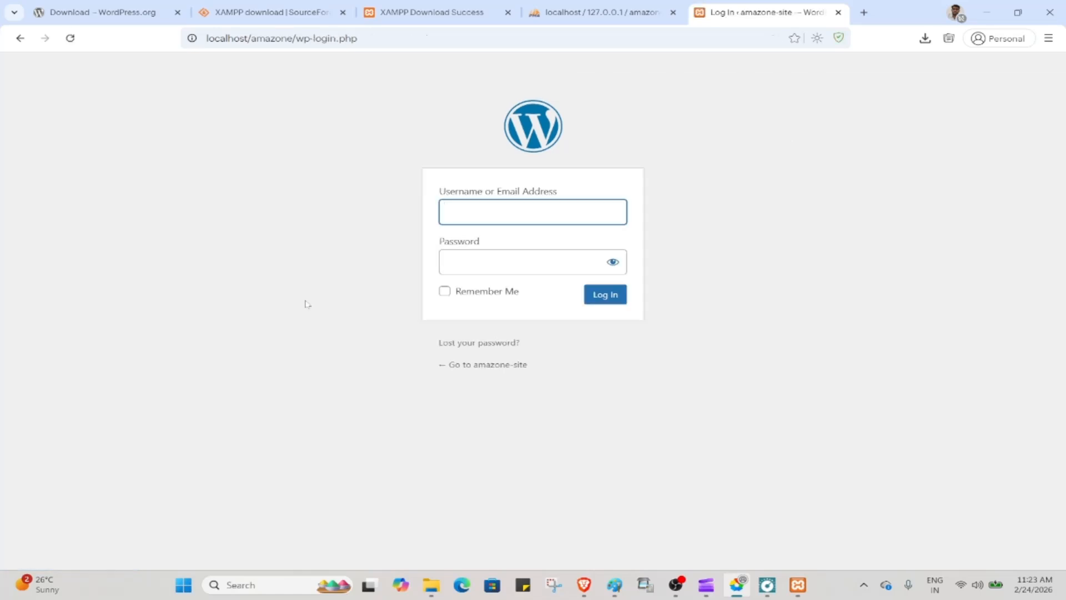
click(551, 213)
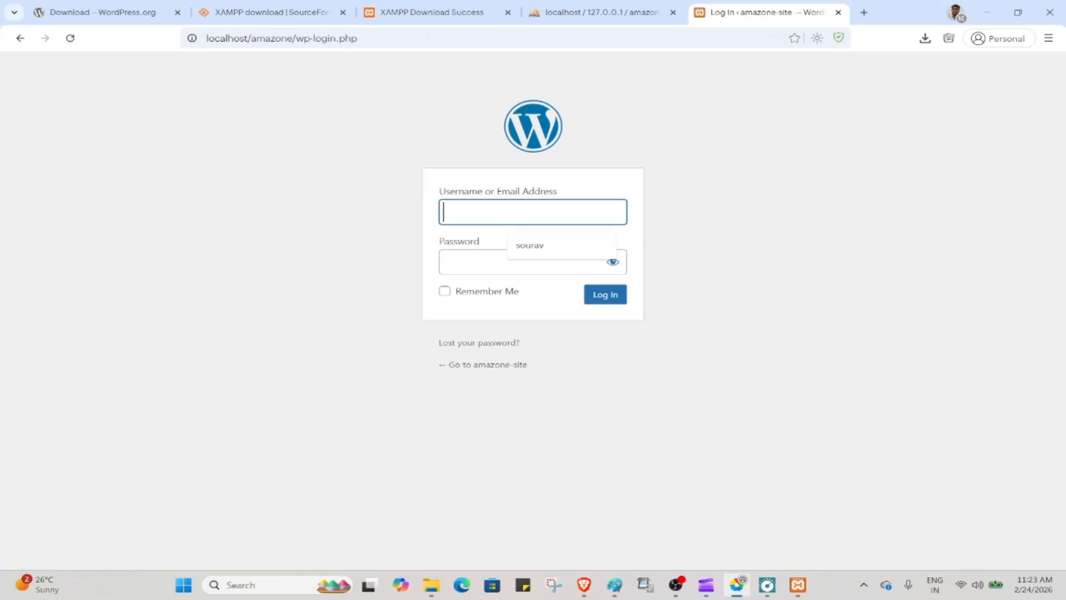
click(553, 246)
click(510, 262)
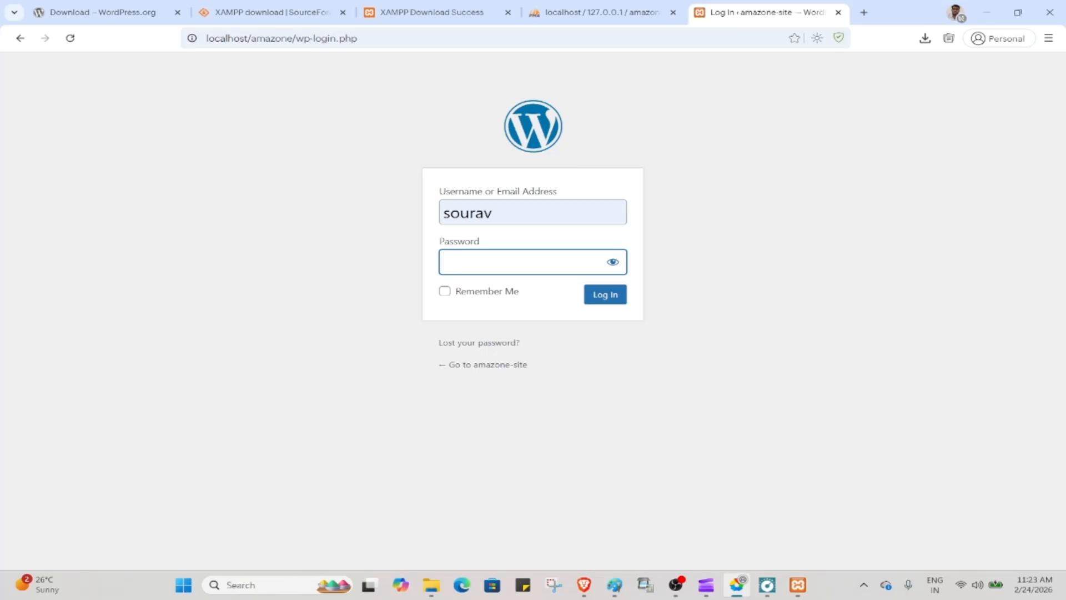
text(sou••••••••)
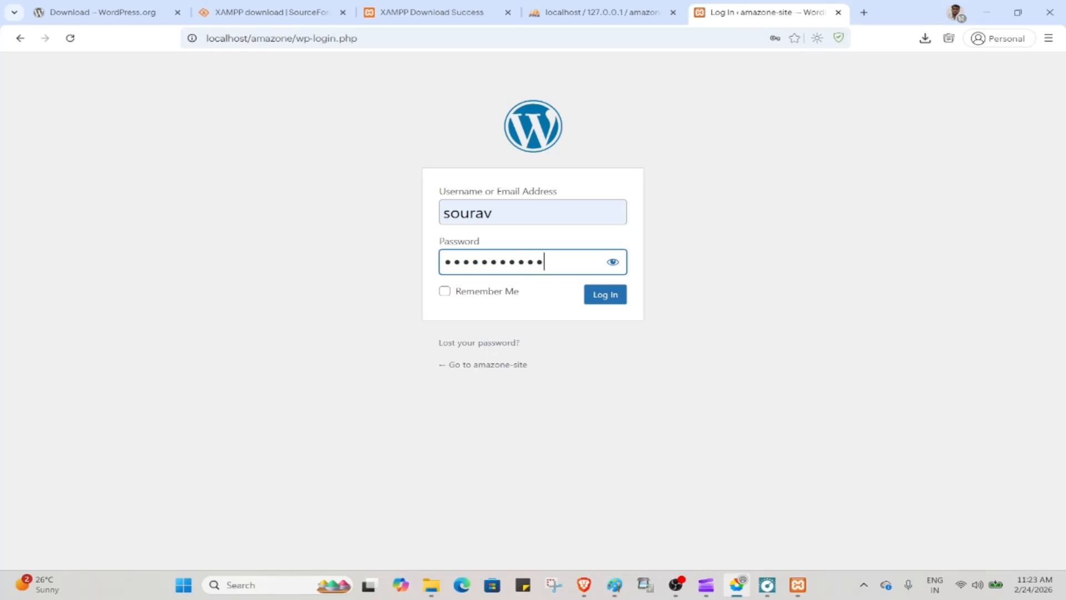
click(615, 298)
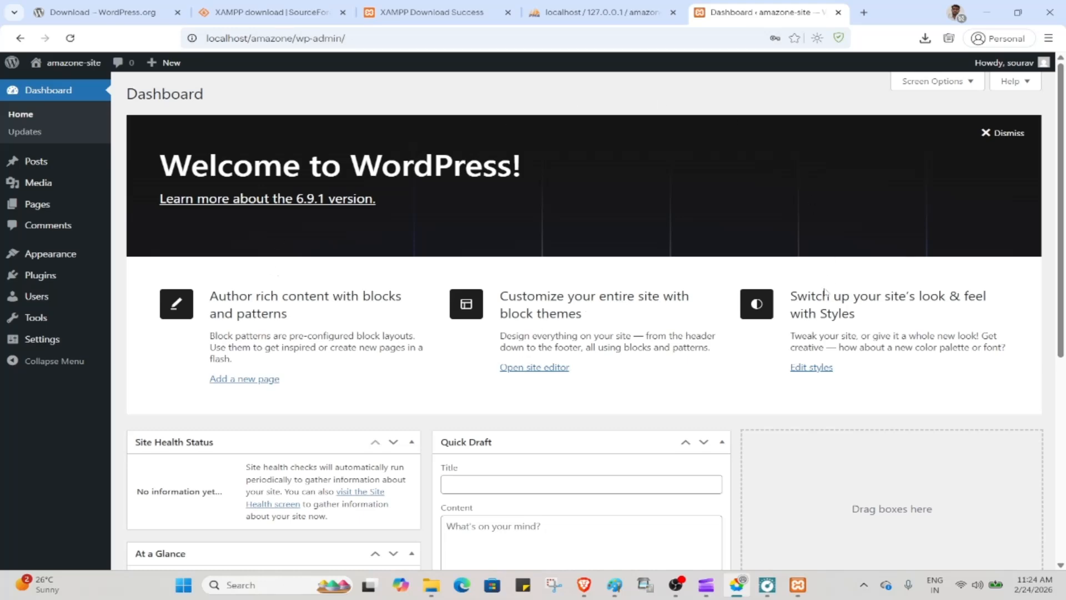
Open localhost/amazone in a new browser tab
scroll(636, 386, down, 5)
scroll(636, 385, up, 5)
click(581, 6)
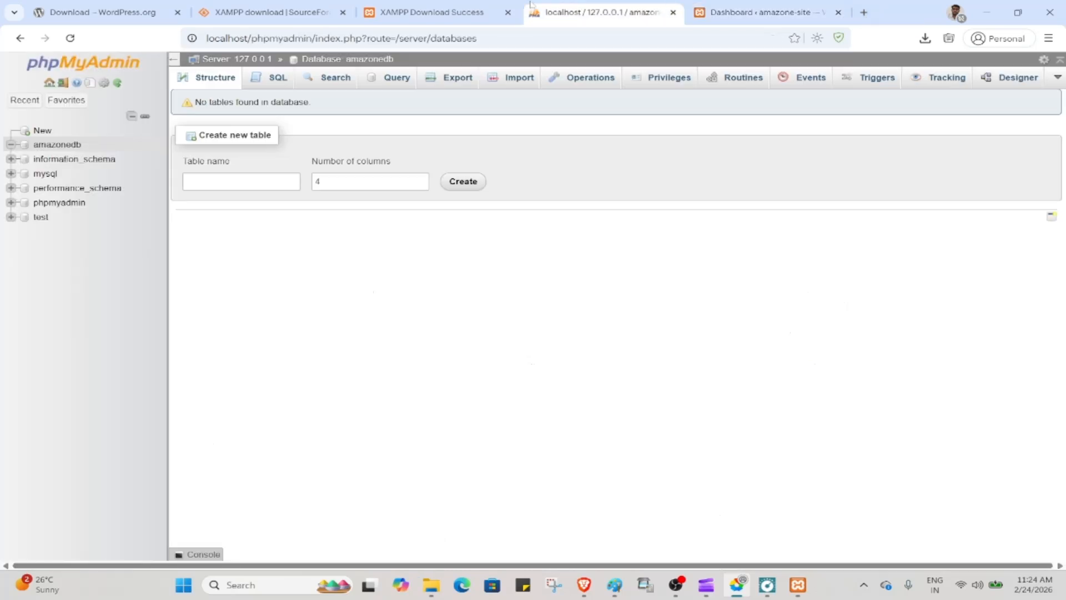
click(862, 11)
click(669, 45)
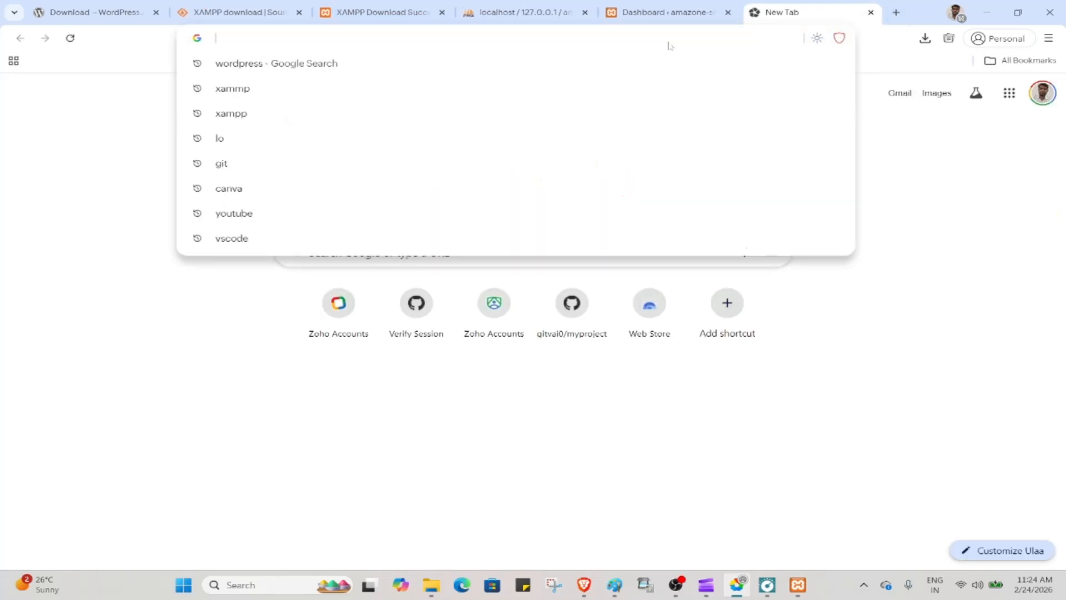
text(localhost/amazone)
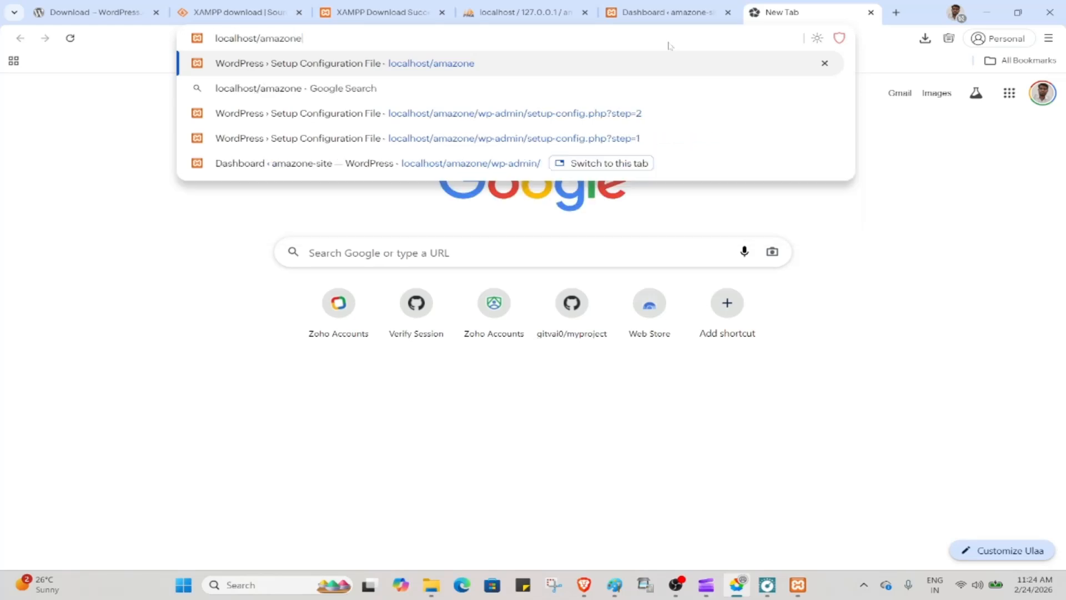
key(Return)
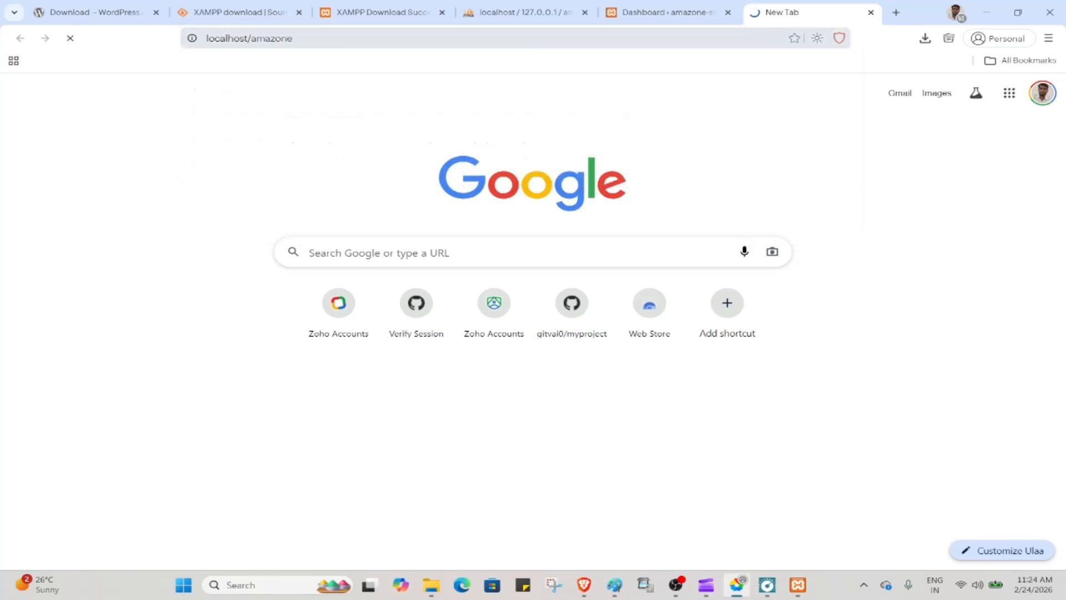
Scroll through the front page's Blog and Hello world! post, briefly selecting the amazone-site footer title
scroll(383, 286, down, 3)
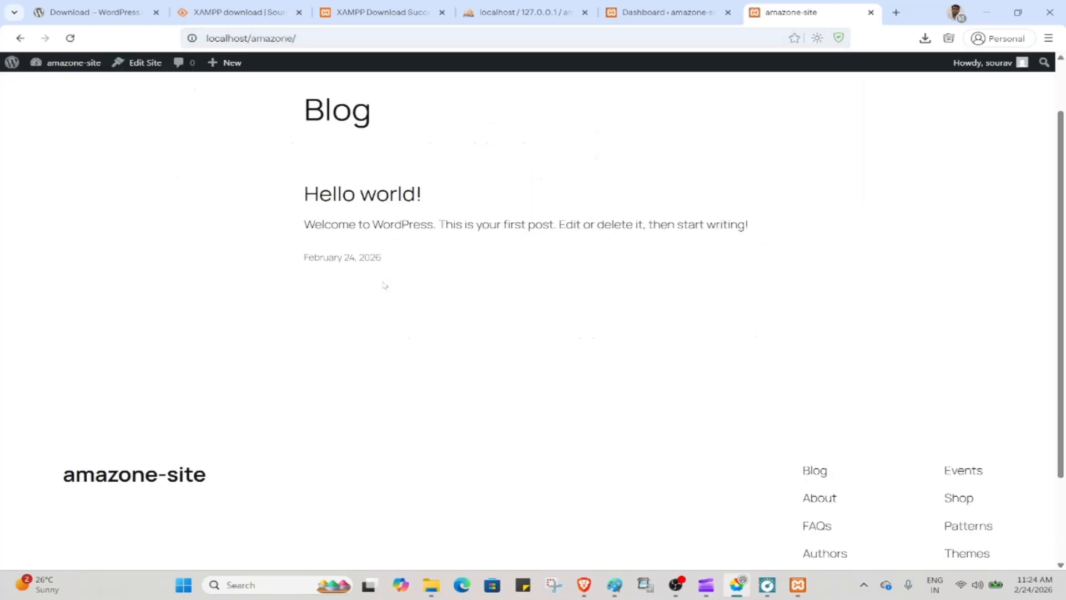
scroll(383, 285, up, 4)
scroll(383, 286, down, 3)
scroll(383, 285, up, 4)
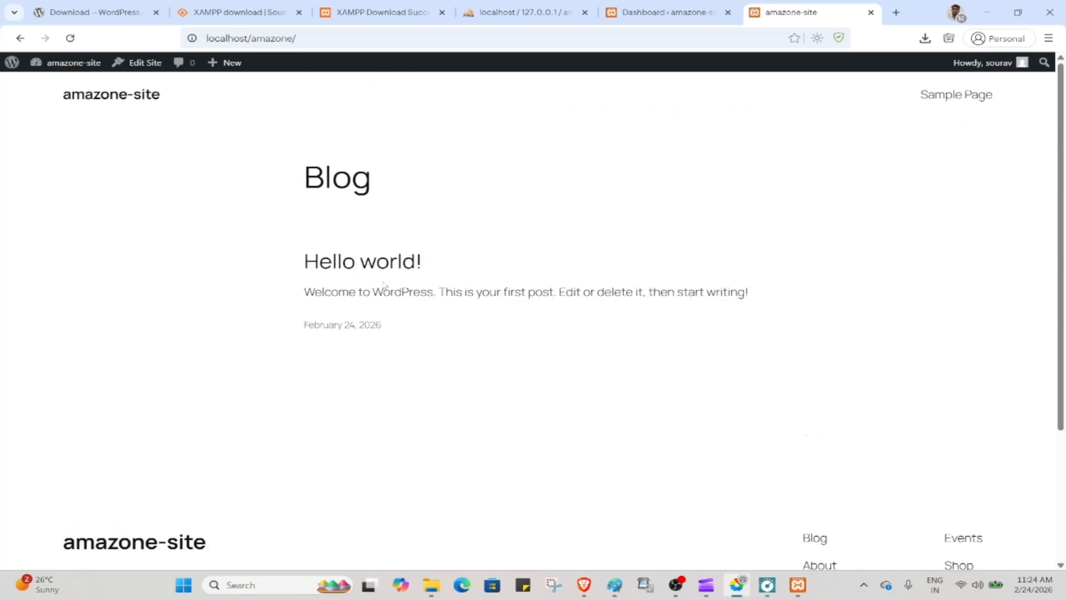
scroll(523, 388, down, 1)
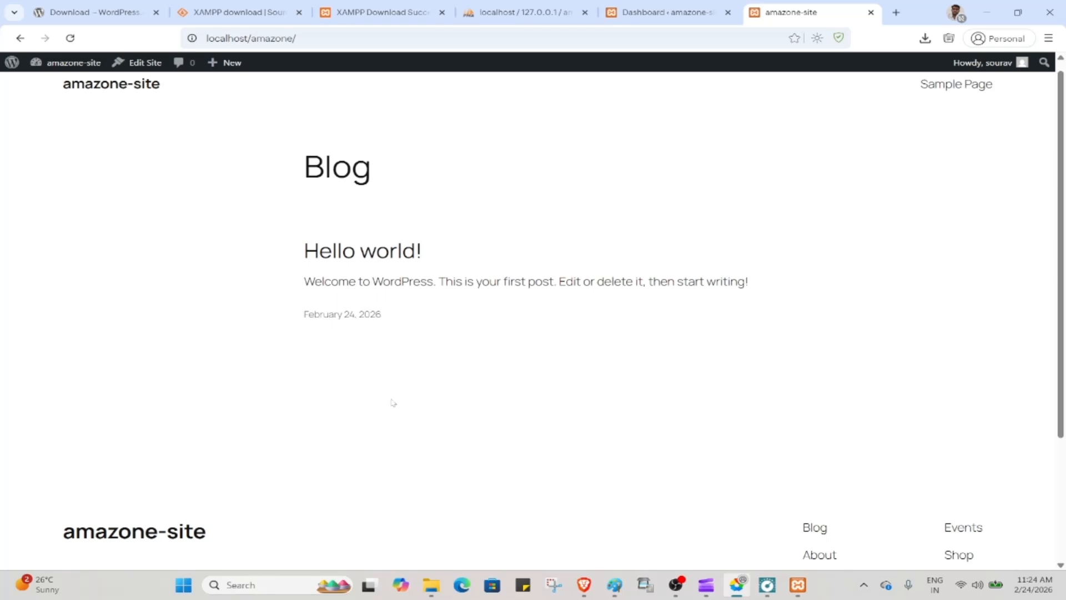
scroll(392, 403, down, 3)
drag(53, 359, 252, 363)
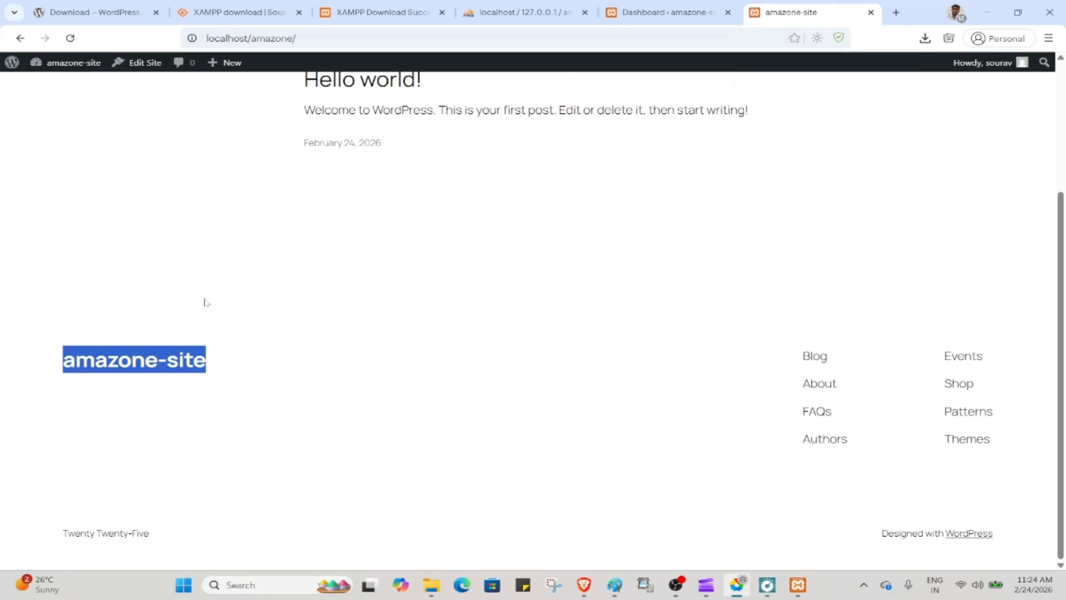
click(65, 378)
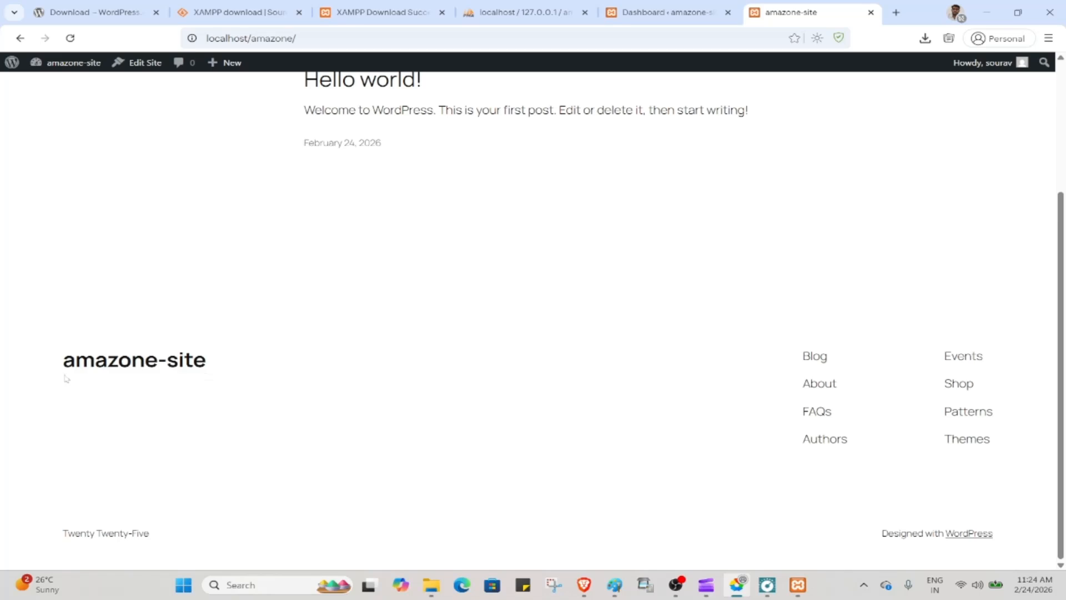
scroll(168, 276, up, 3)
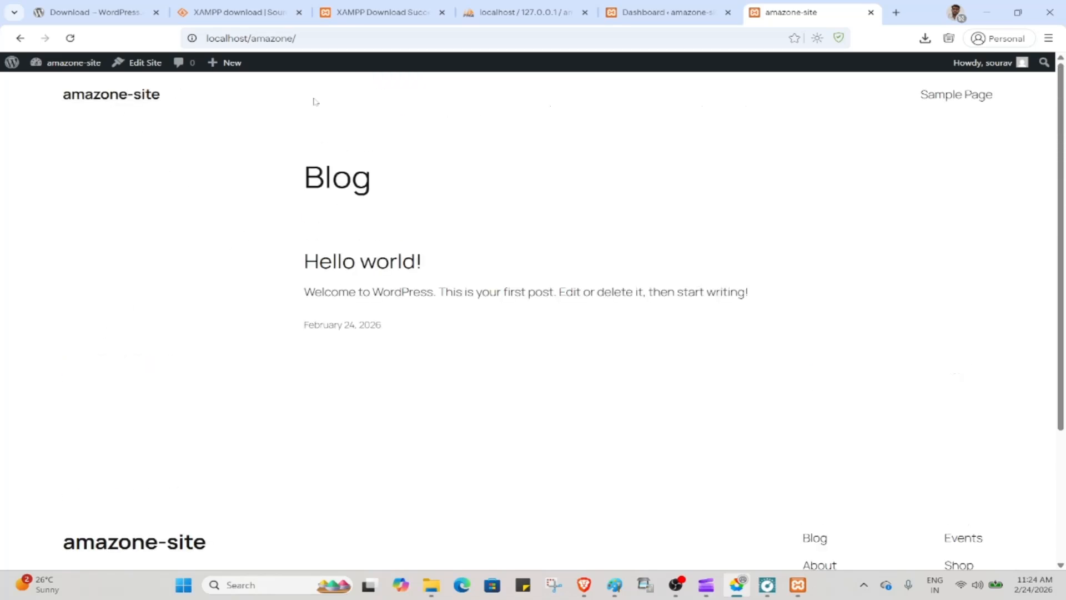